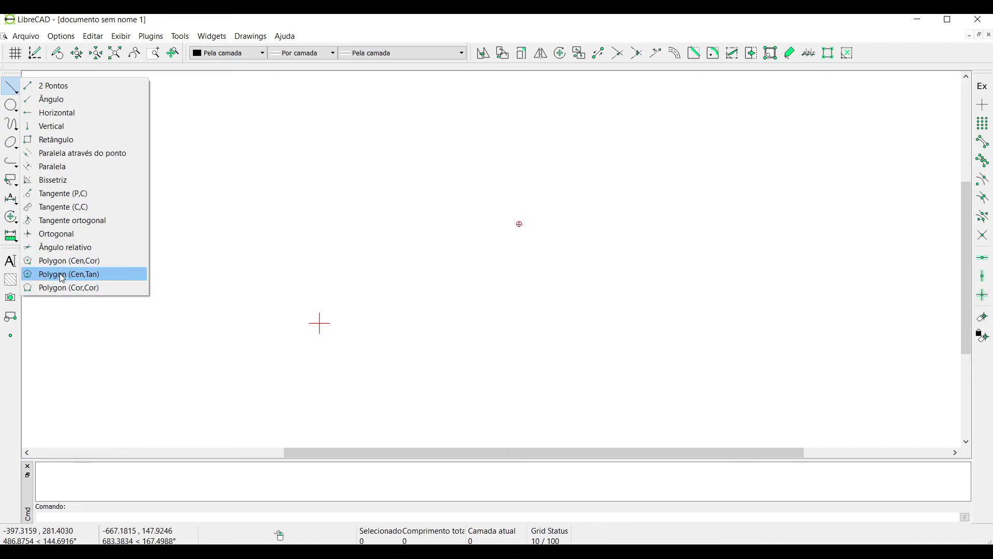
# Step: Draw a rectangle 100 units wide and 50 units high with its first corner at 0,0
pyautogui.click(70, 141)
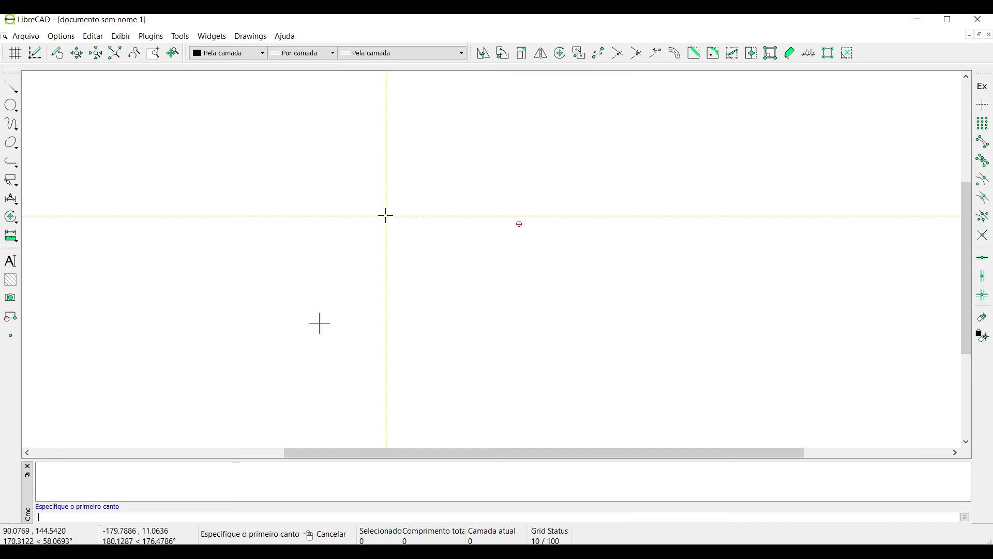
pyautogui.write('0,0')
pyautogui.press('Return')
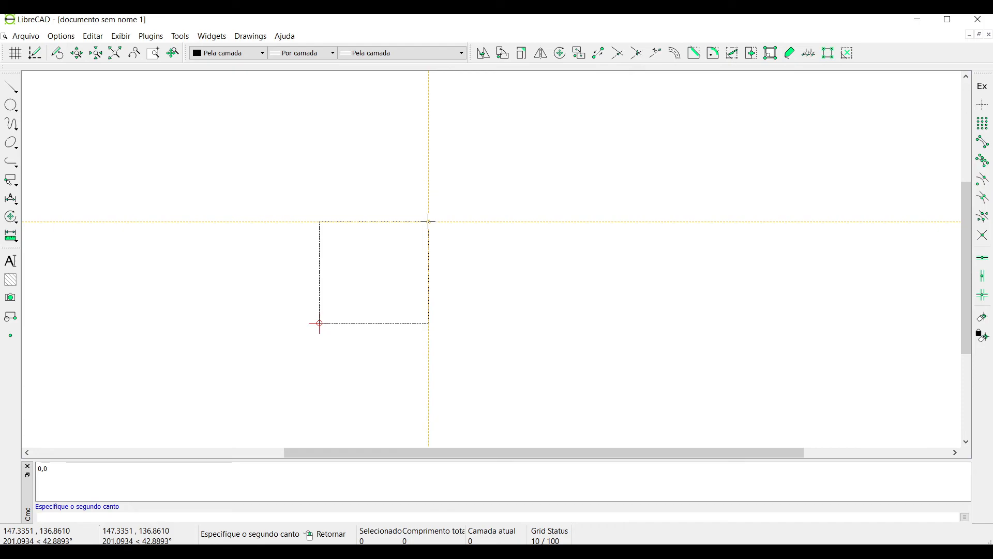
pyautogui.write('@100,')
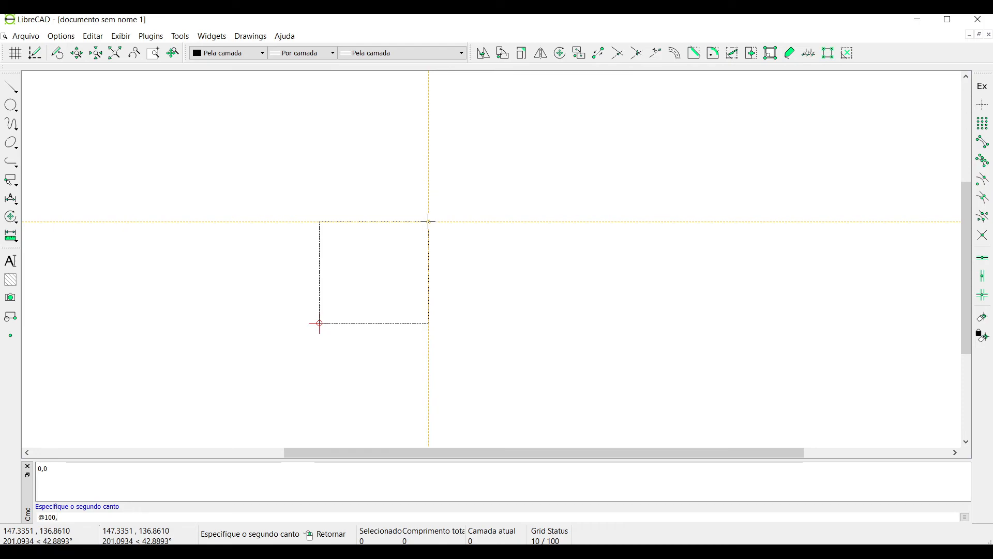
pyautogui.write('50')
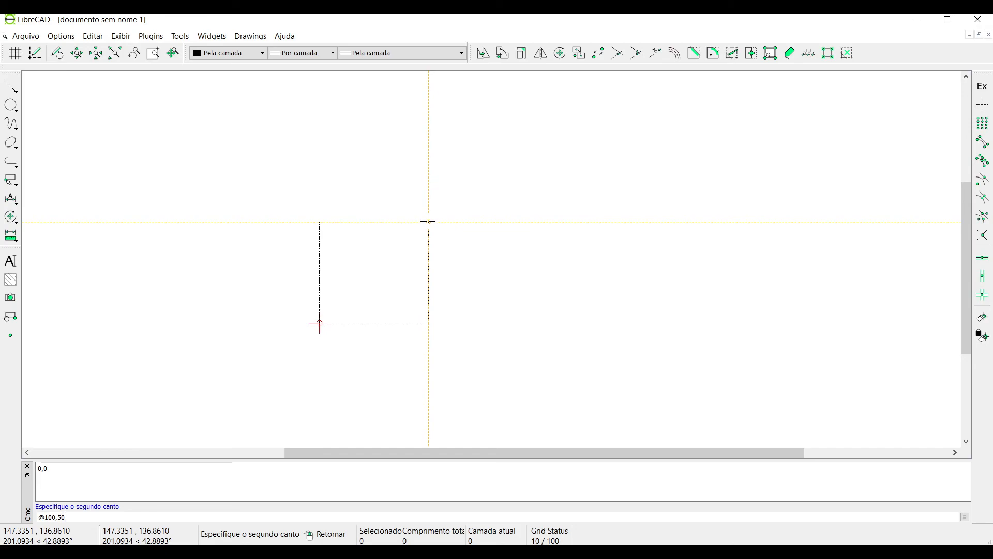
pyautogui.press('Return')
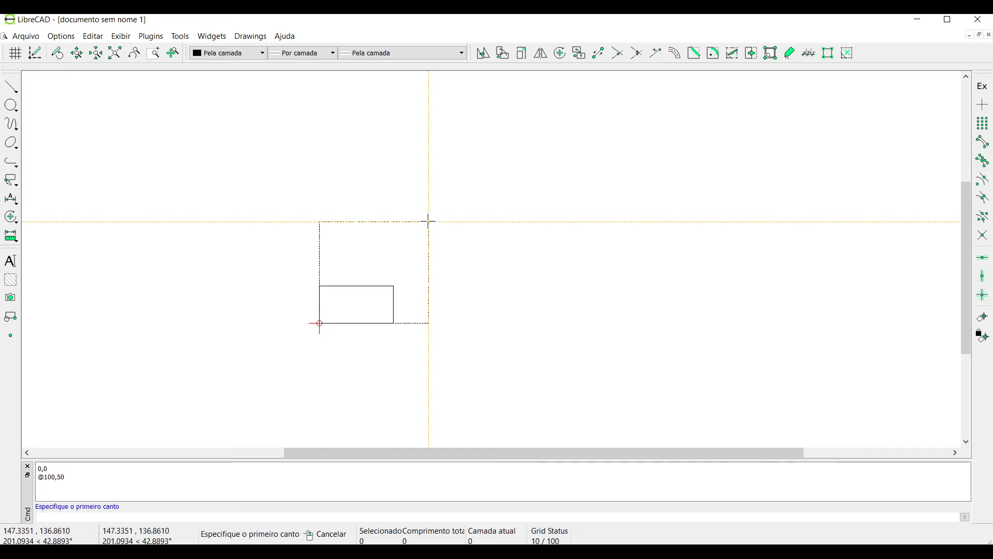
pyautogui.rightClick(464, 248)
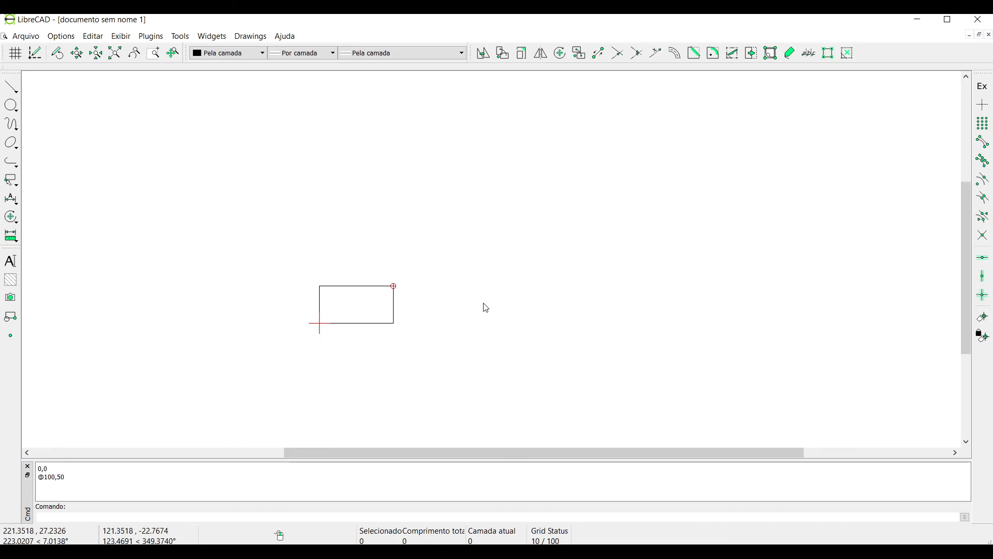
# Step: Delete the 100 by 50 rectangle from the drawing
pyautogui.scroll(4, 333, 328)
pyautogui.moveTo(294, 155); pyautogui.dragTo(648, 361)
pyautogui.press('Delete')
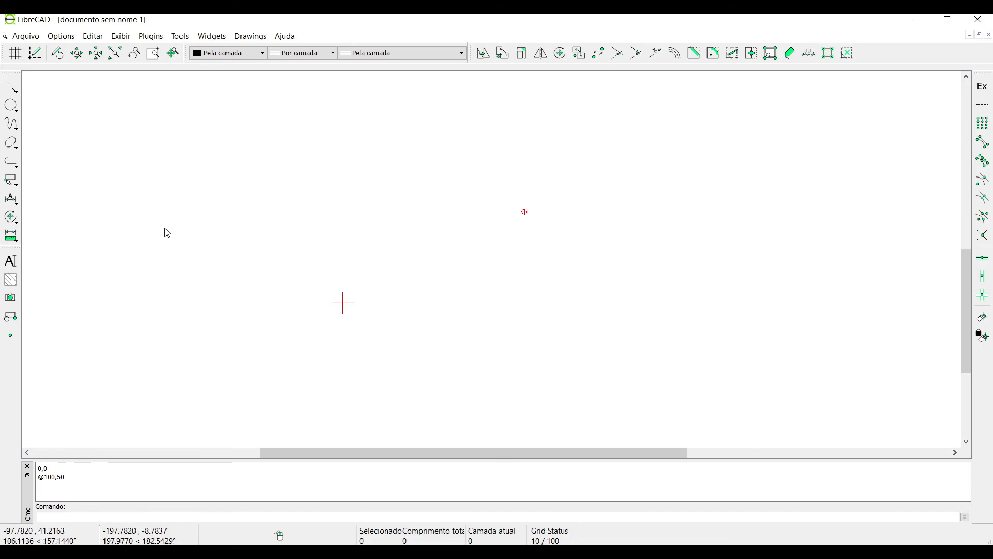
# Step: Draw a 50 by 50 square with its first corner at 0,0 using the Rectangle command
pyautogui.rightClick(226, 196)
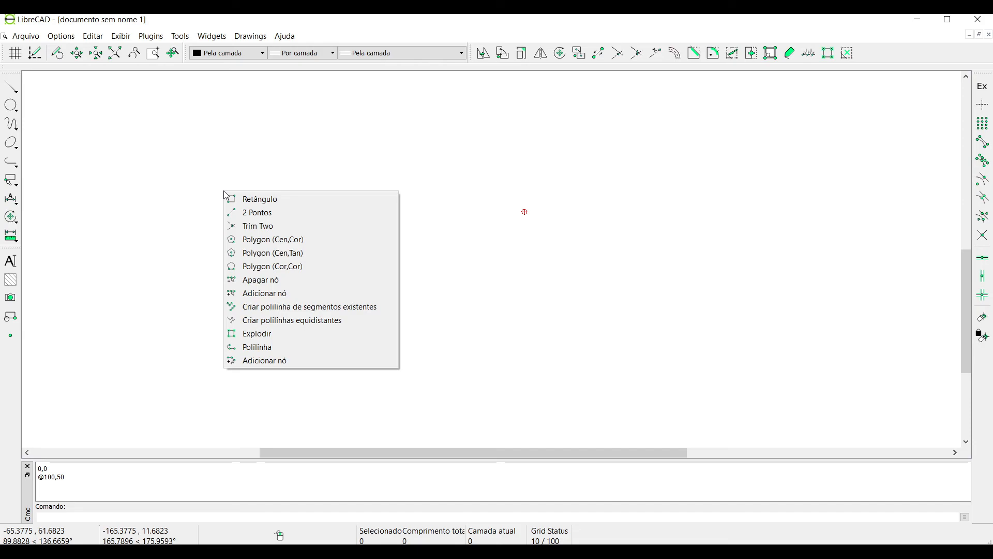
pyautogui.click(270, 204)
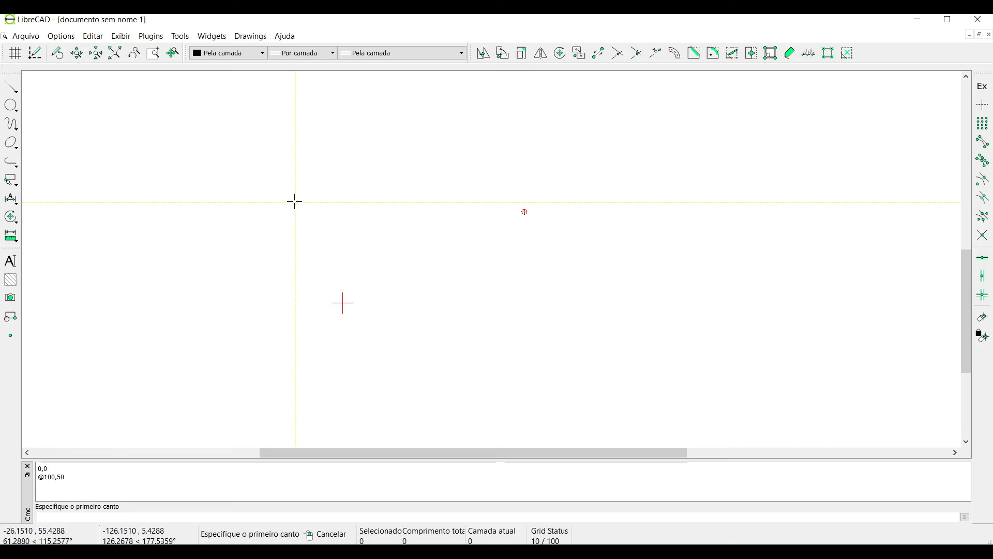
pyautogui.write('0,0')
pyautogui.press('Return')
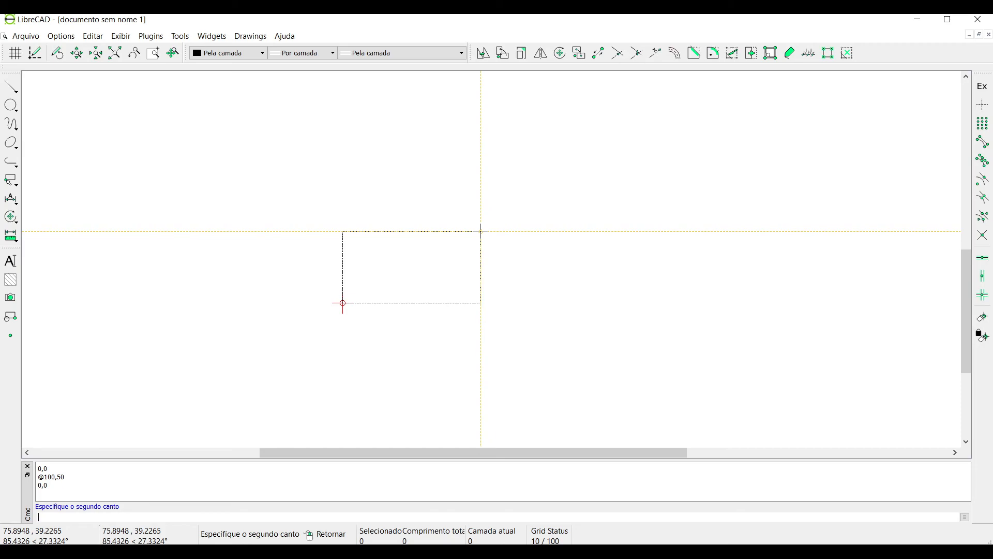
pyautogui.write('@50,50')
pyautogui.press('Return')
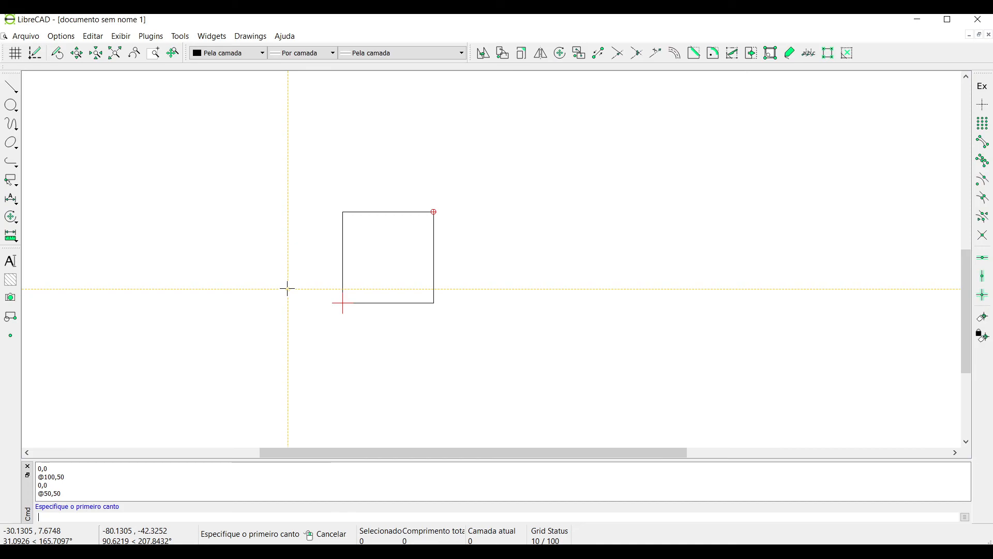
pyautogui.rightClick(321, 183)
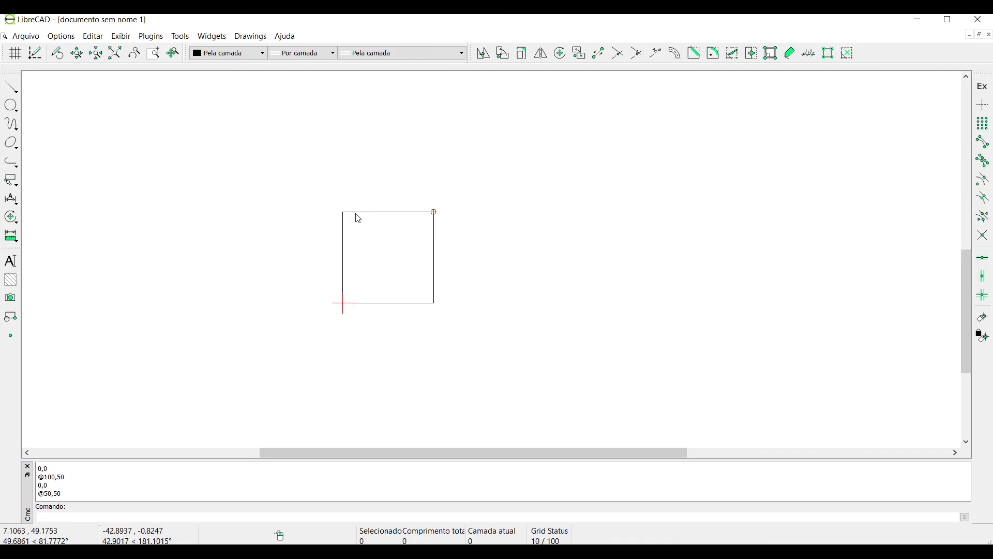
# Step: Create one equidistant polyline copy outside the square with a spacing of 20
pyautogui.click(342, 223)
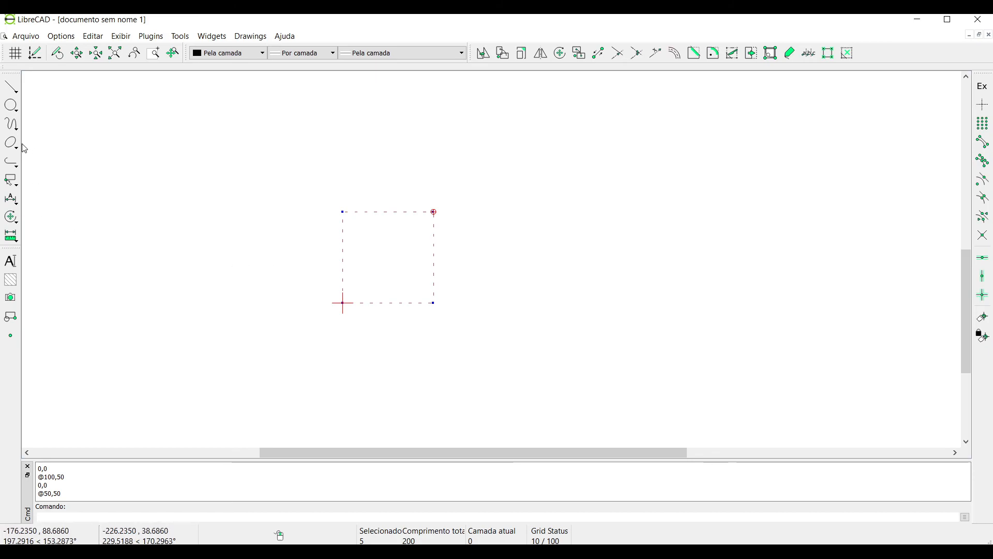
pyautogui.click(17, 170)
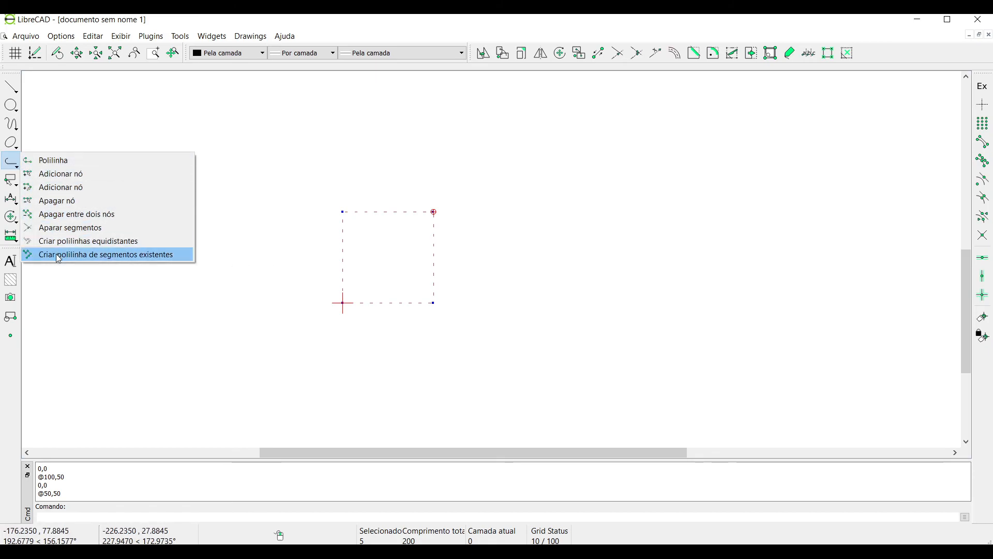
pyautogui.click(97, 248)
pyautogui.doubleClick(51, 70)
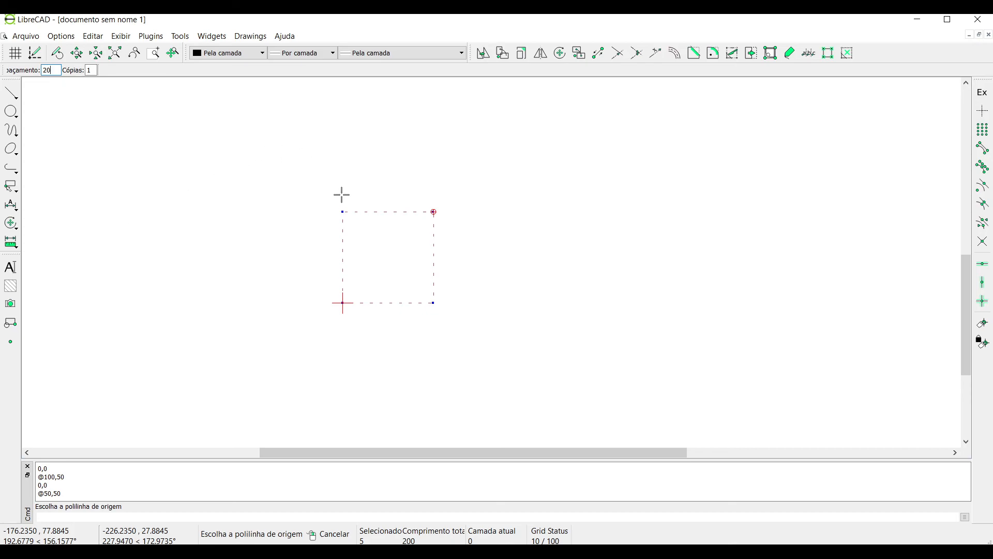
pyautogui.click(378, 209)
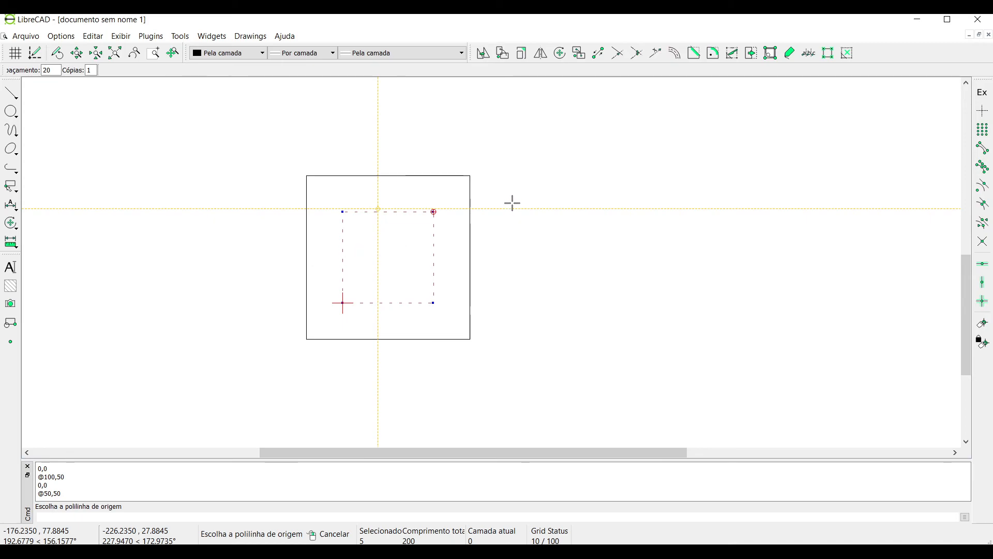
pyautogui.click(412, 197)
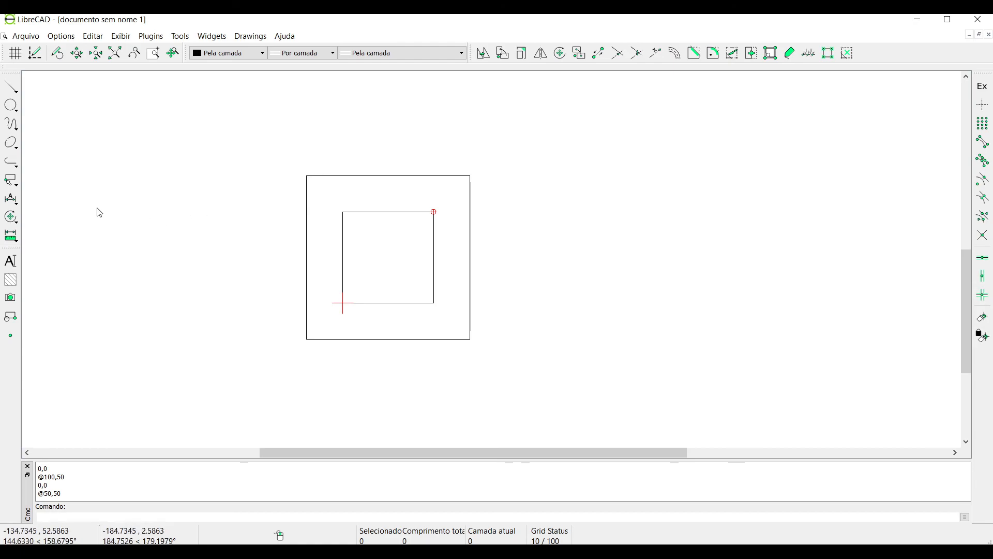
# Step: Delete the upper-right node of the inner square, using intersection snap to pick the corner
pyautogui.click(12, 163)
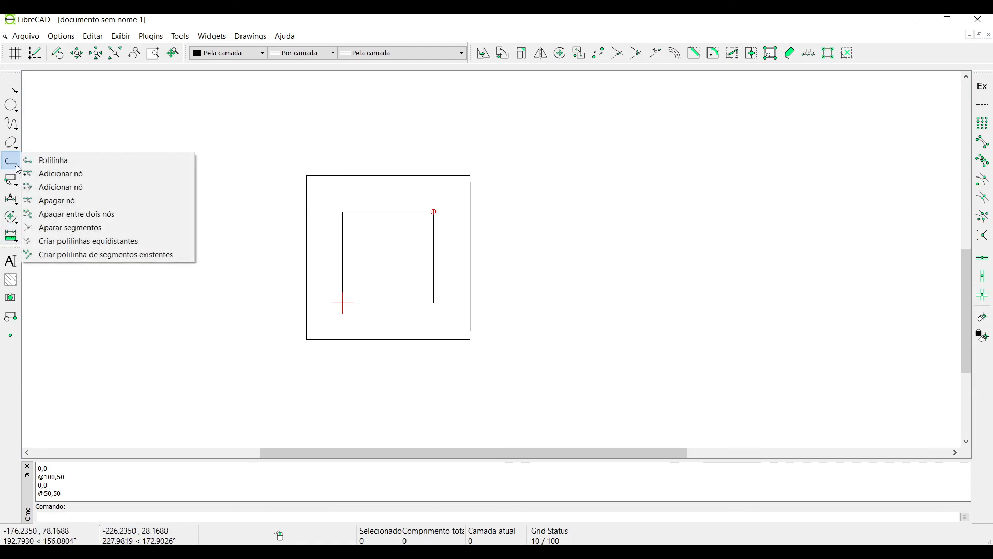
pyautogui.click(52, 202)
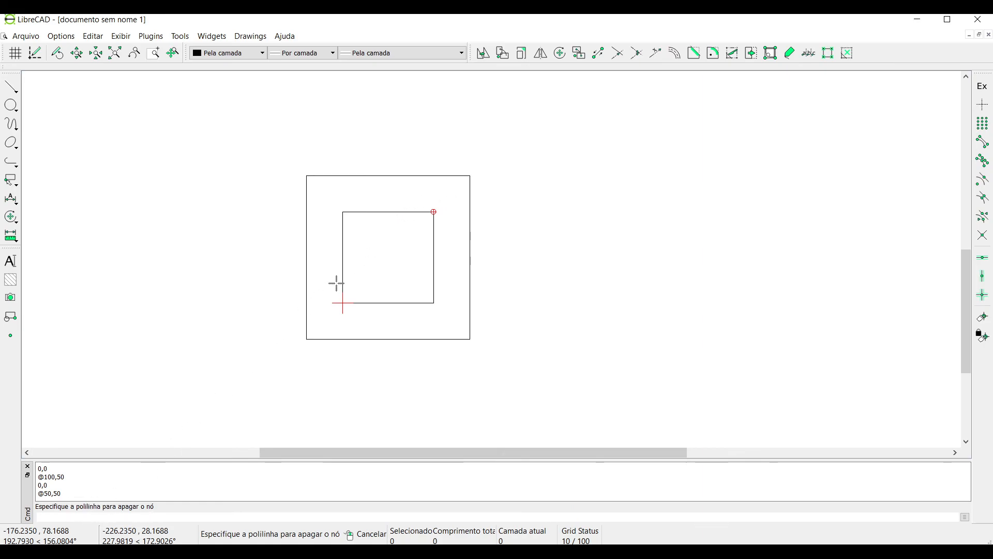
pyautogui.click(379, 212)
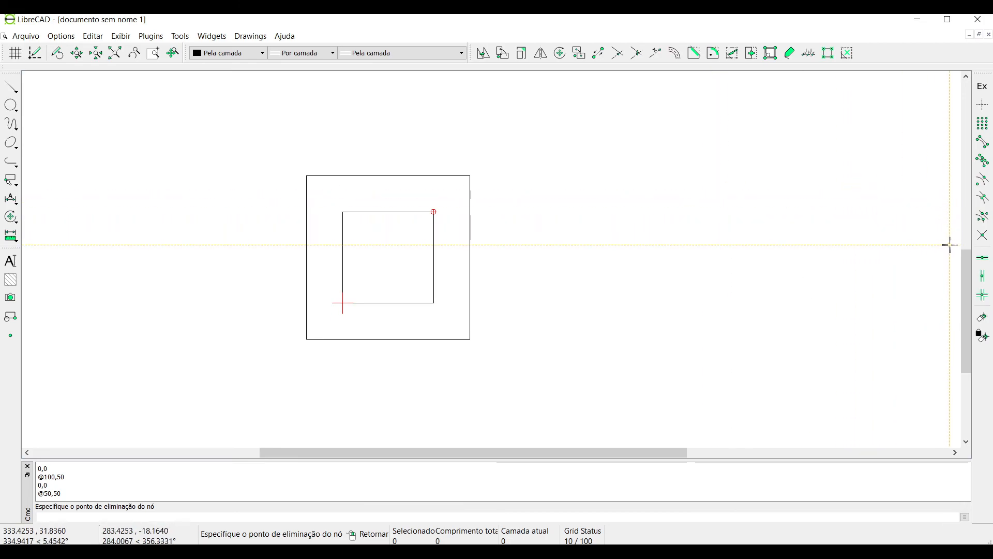
pyautogui.click(982, 237)
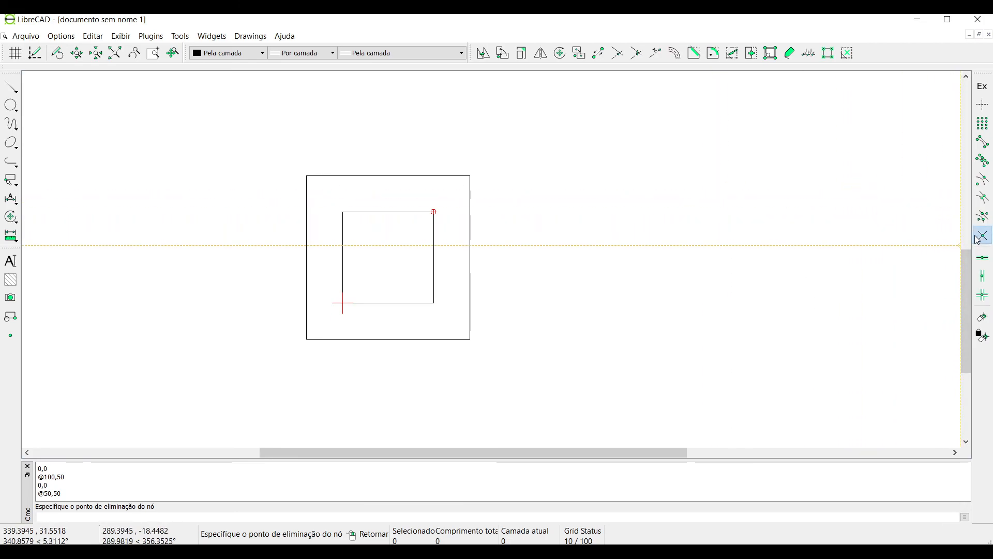
pyautogui.click(434, 213)
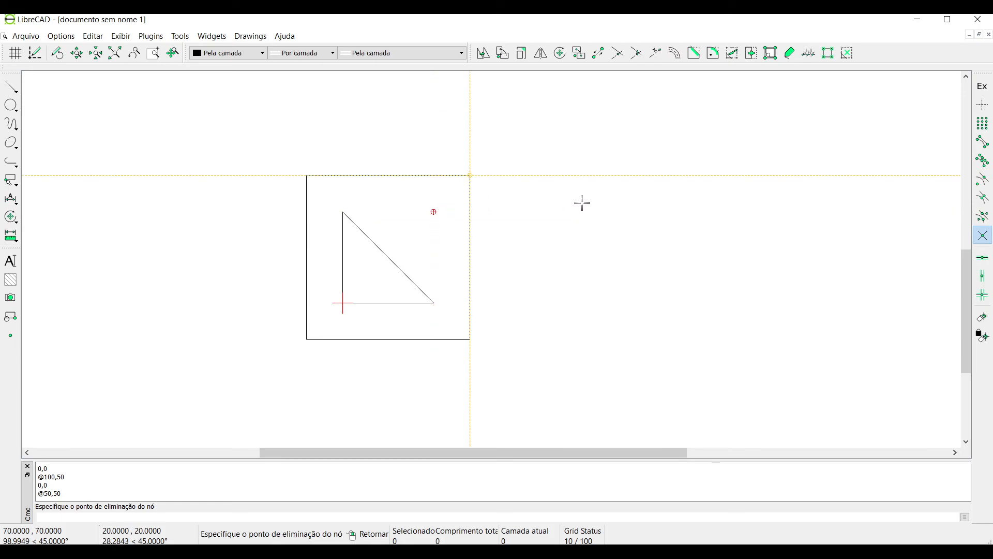
pyautogui.rightClick(549, 228)
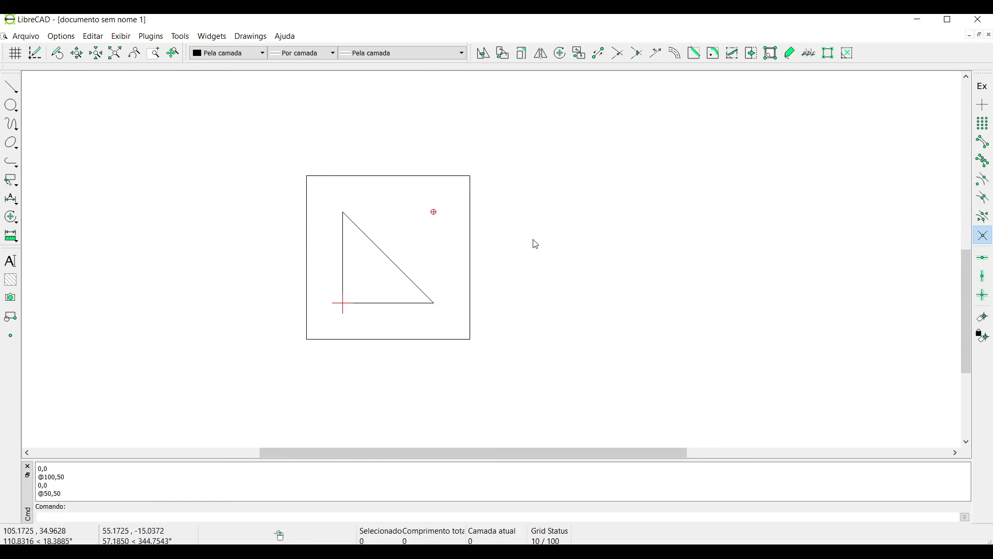
pyautogui.click(379, 251)
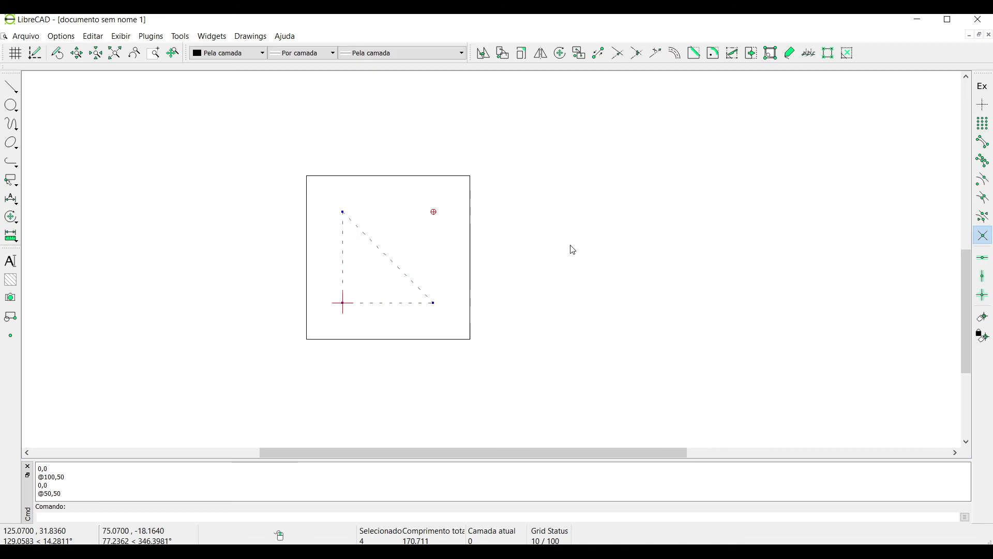
pyautogui.press('Escape')
# Step: Add a node near the middle of the inner triangle's sloping side, using snap on entity instead of intersection snap
pyautogui.click(11, 162)
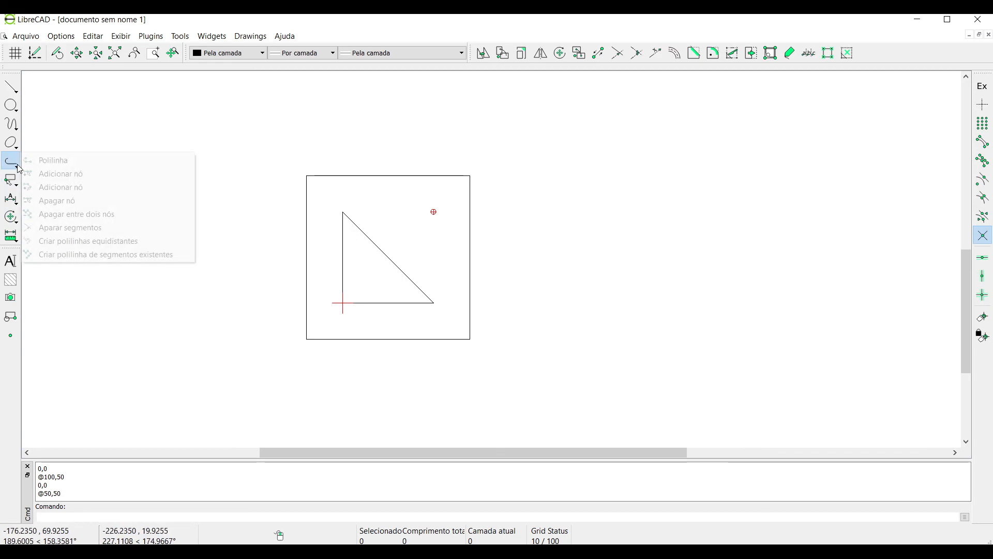
pyautogui.click(60, 175)
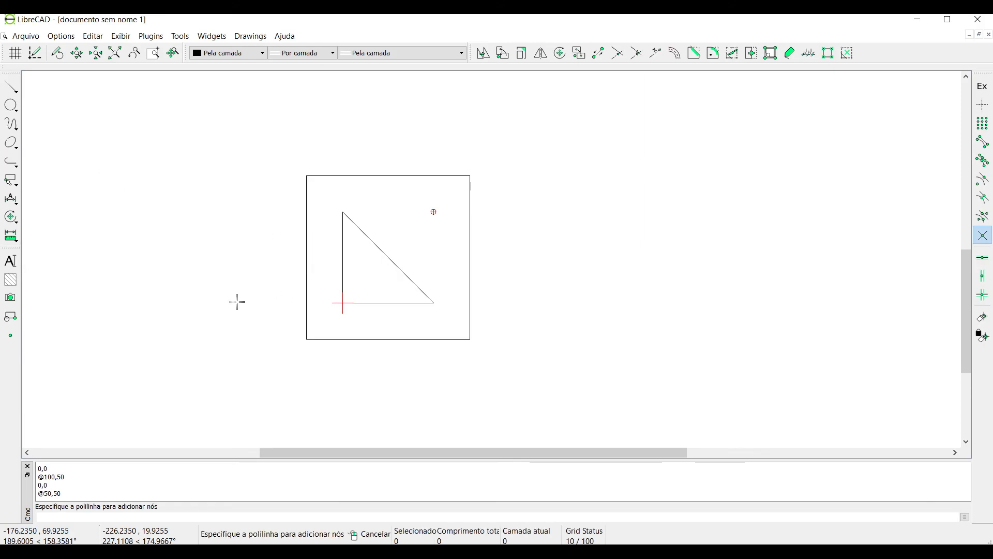
pyautogui.click(343, 258)
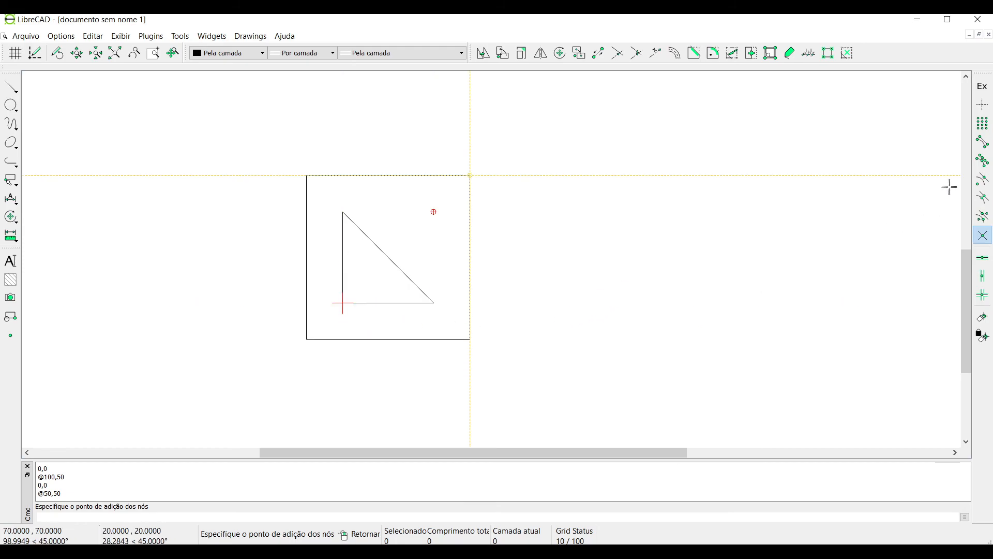
pyautogui.click(982, 236)
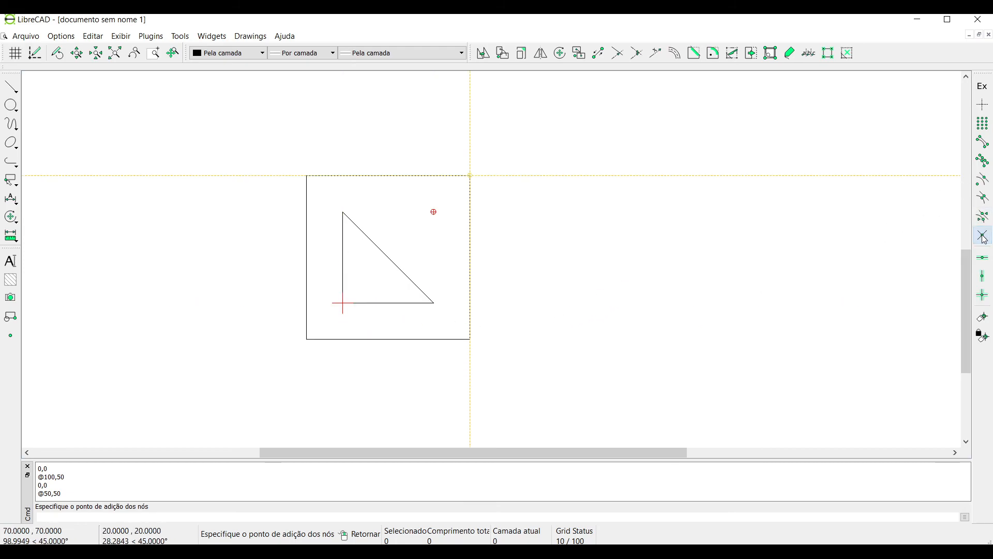
pyautogui.click(984, 161)
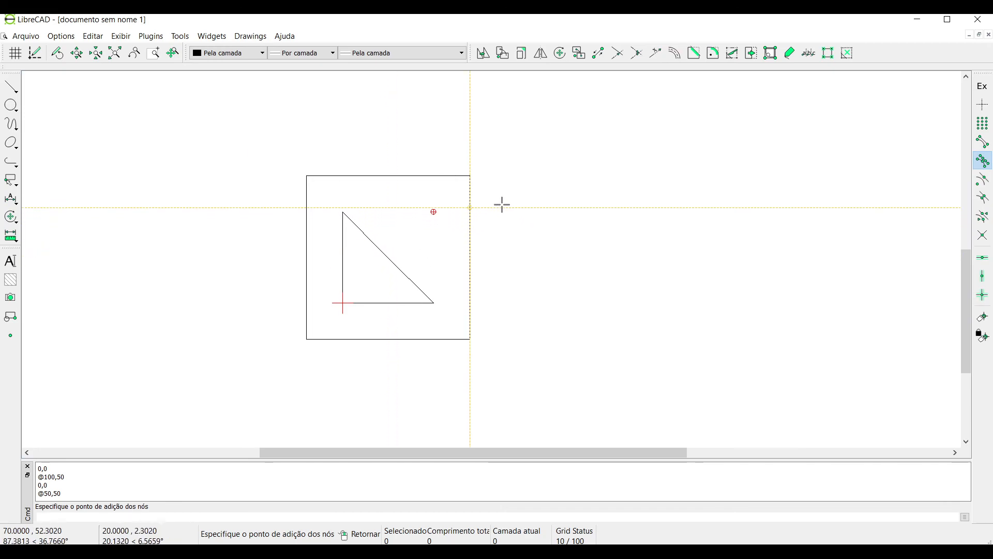
pyautogui.rightClick(226, 161)
# Step: Move the added node inward, close to the triangle's corner at the origin, with snap on entity turned off
pyautogui.click(356, 226)
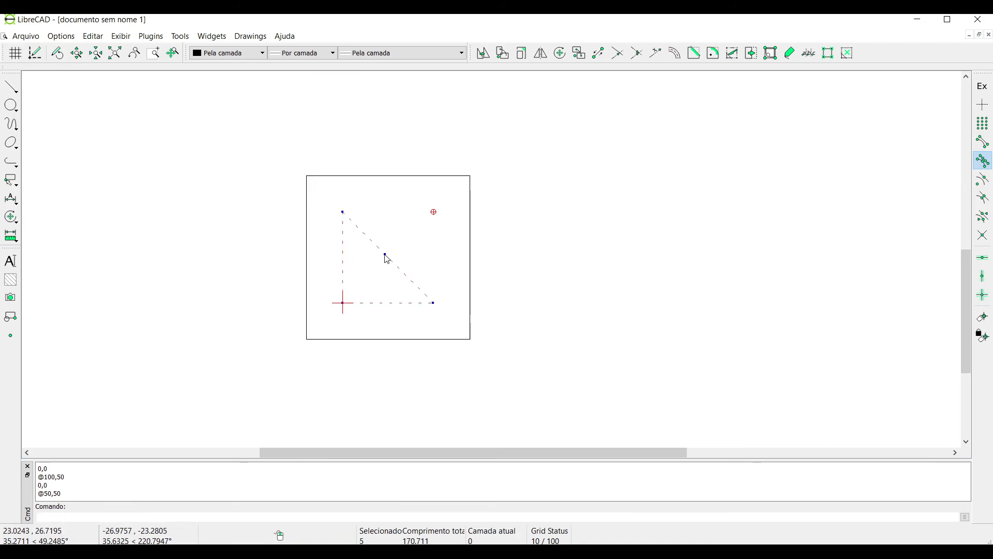
pyautogui.moveTo(385, 256); pyautogui.dragTo(411, 238)
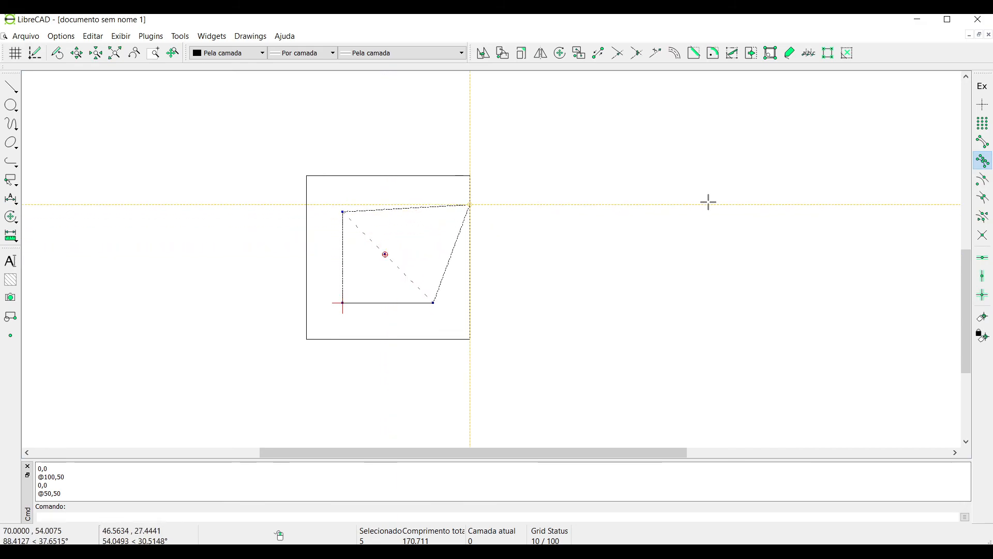
pyautogui.click(982, 162)
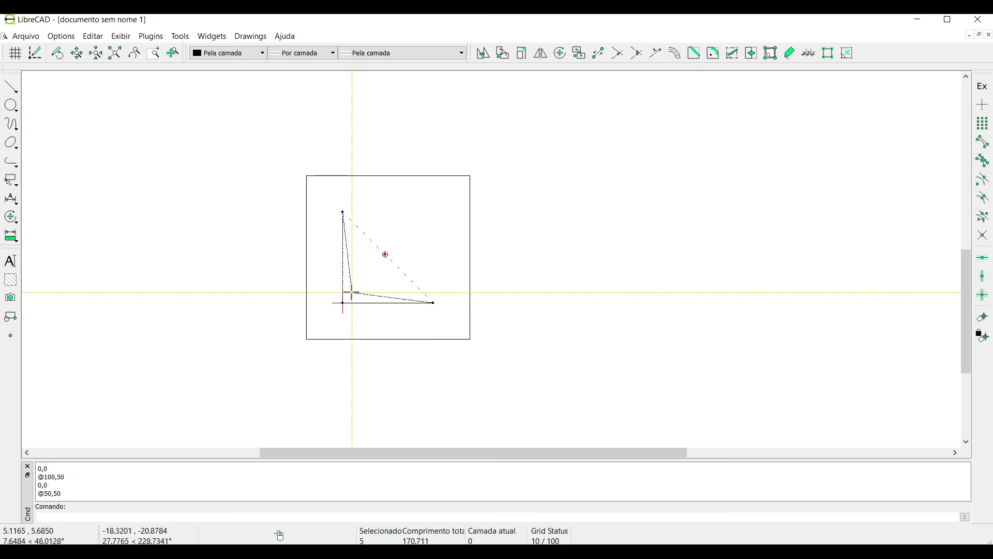
pyautogui.click(353, 294)
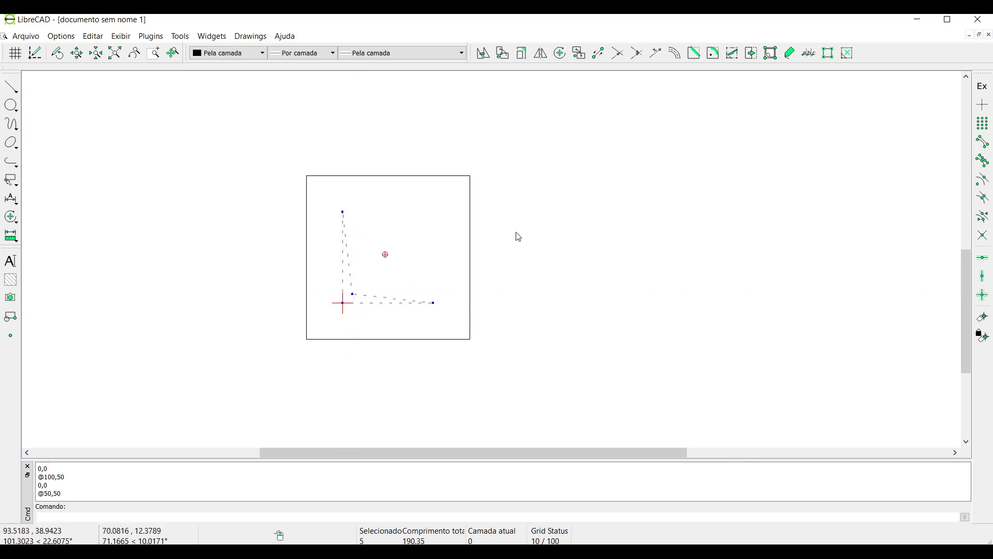
pyautogui.press('Escape')
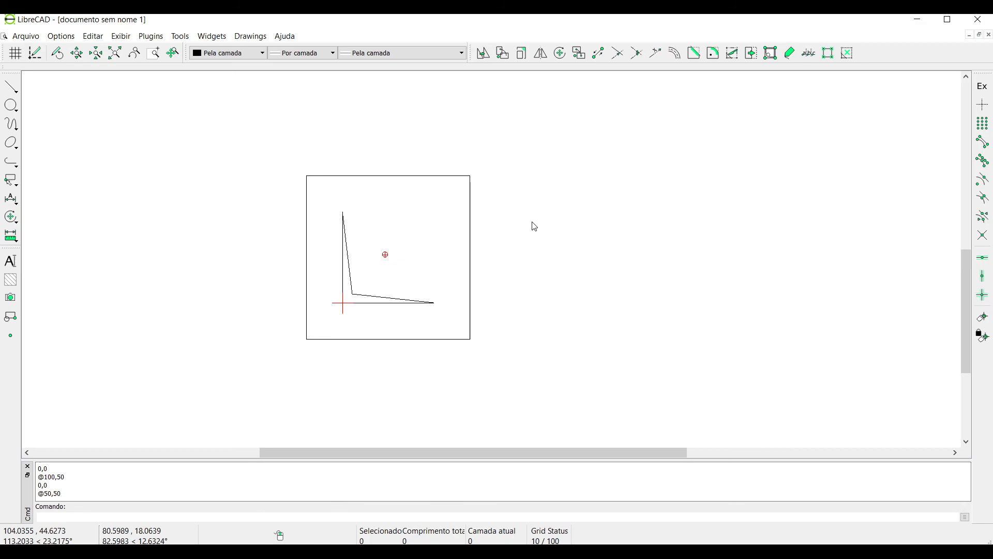
# Step: Delete both the outer square and the edited inner polyline
pyautogui.moveTo(247, 133); pyautogui.dragTo(542, 450)
pyautogui.press('Delete')
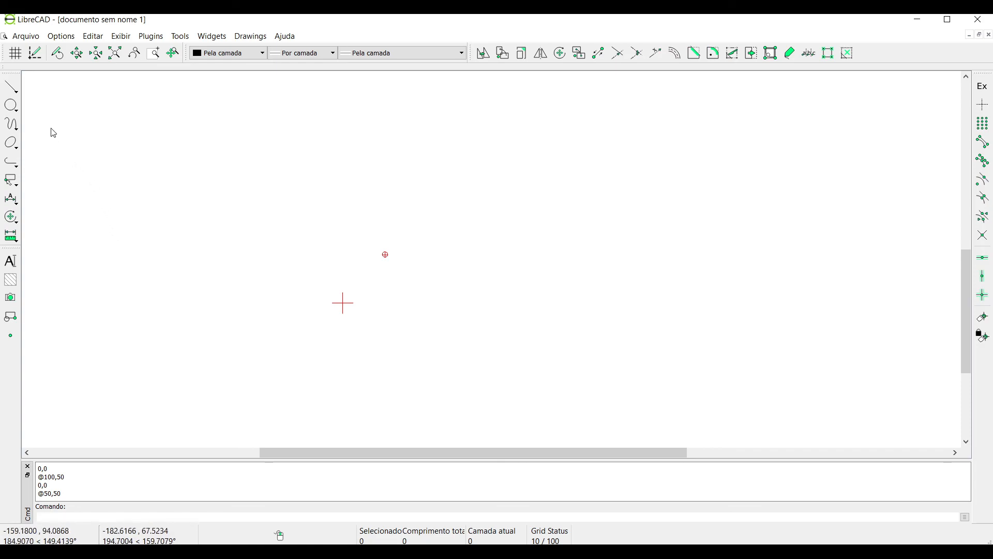
# Step: Start a regular polygon defined by center and corner, with its center at 0,0
pyautogui.click(20, 96)
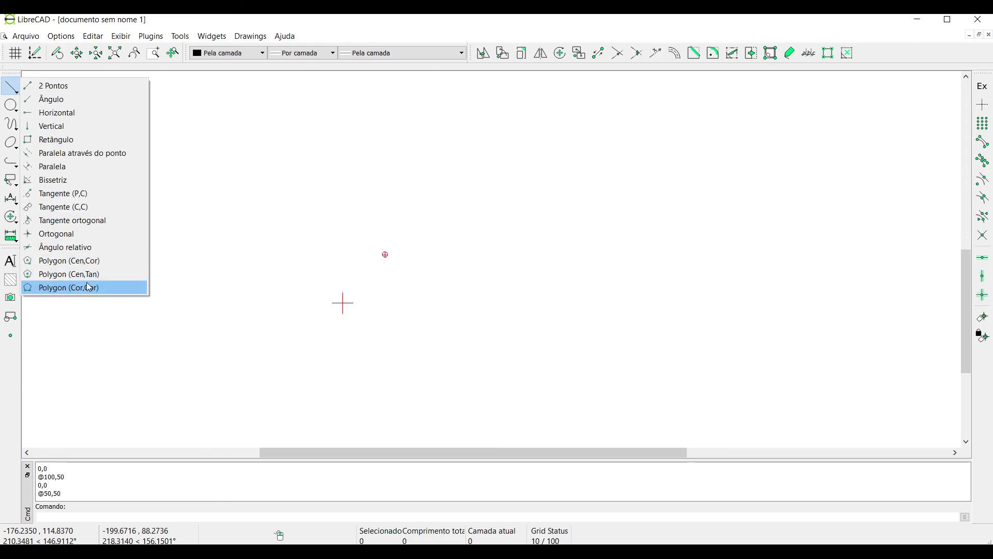
pyautogui.click(59, 266)
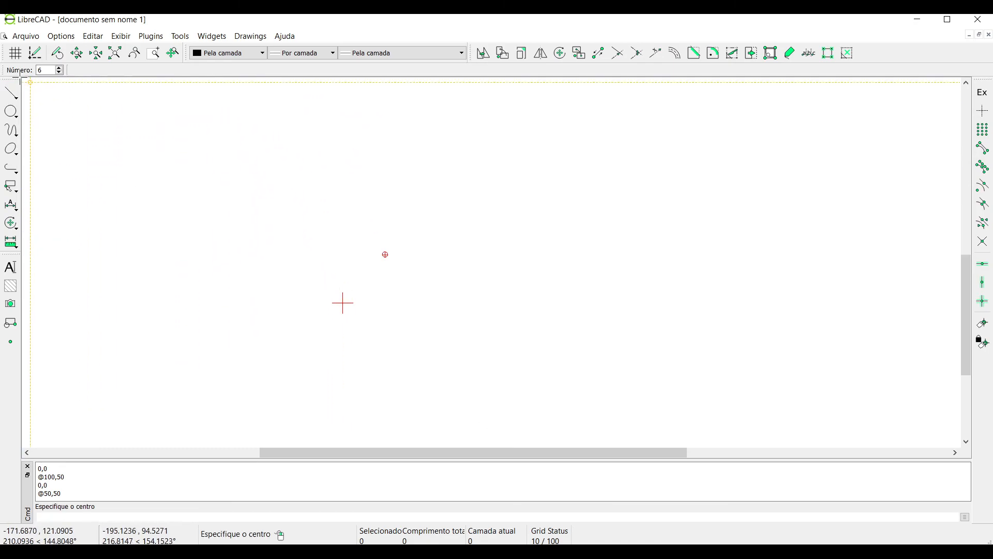
pyautogui.click(60, 69)
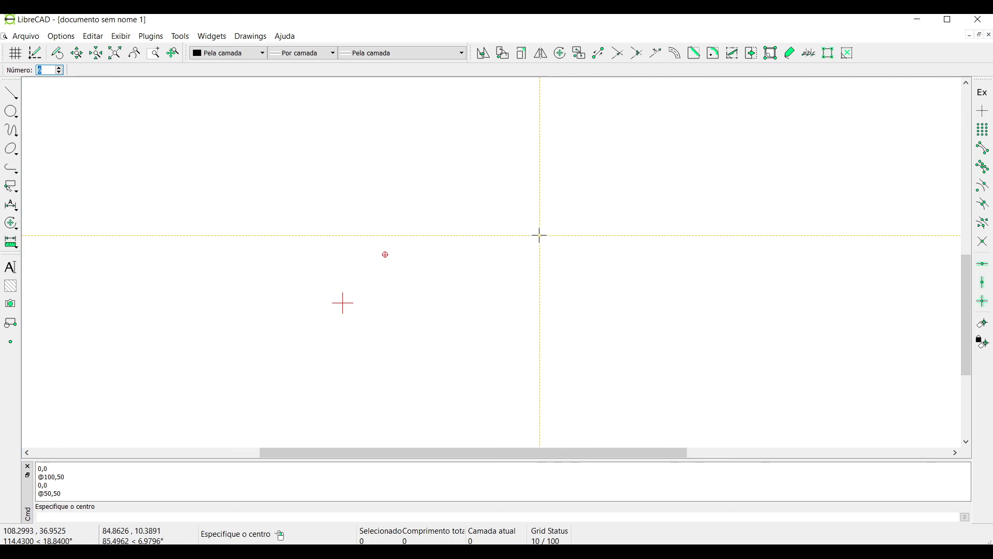
pyautogui.click(114, 516)
pyautogui.write('0,')
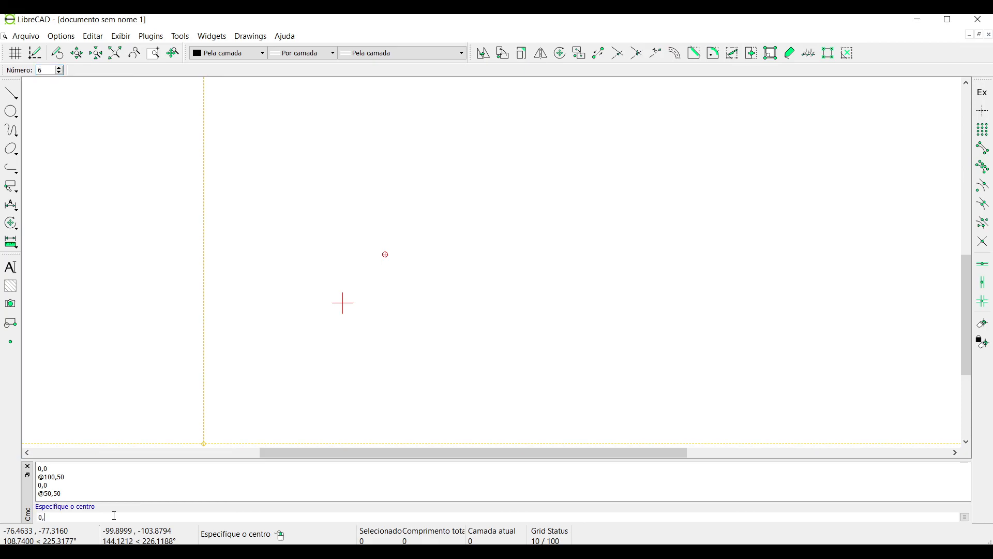
pyautogui.write('0')
pyautogui.press('Return')
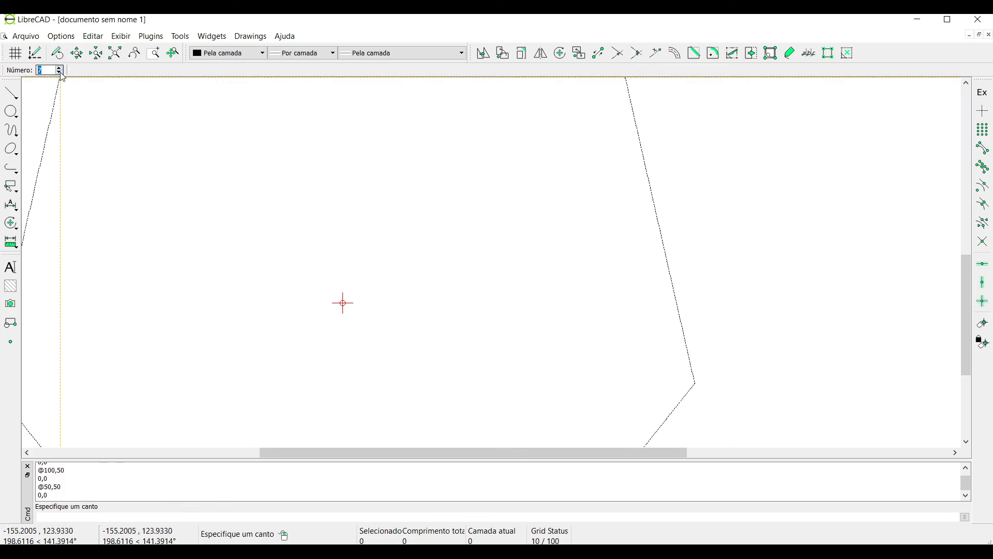
# Step: Set the polygon to 8 sides and draw four concentric octagons of different sizes around the origin
pyautogui.click(60, 73)
pyautogui.write('8')
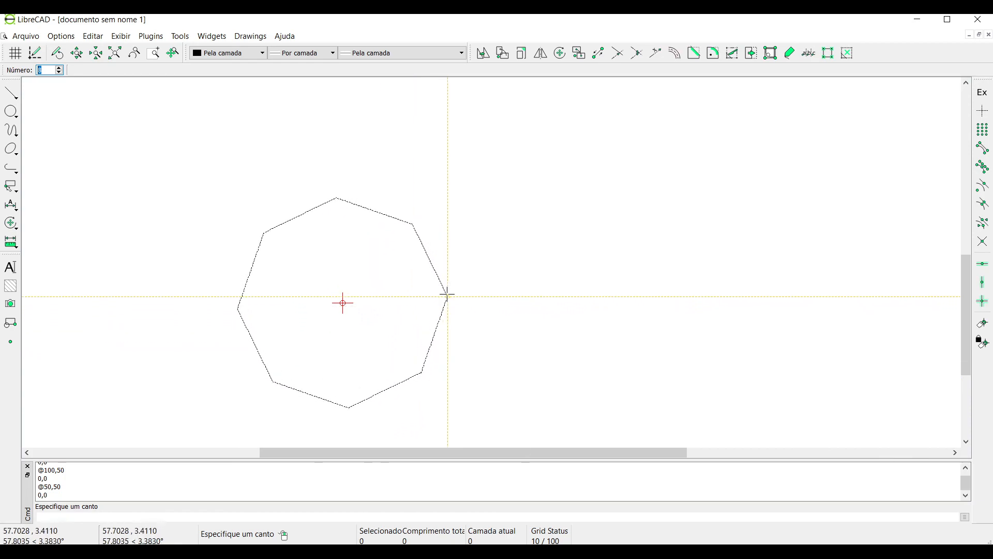
pyautogui.click(452, 268)
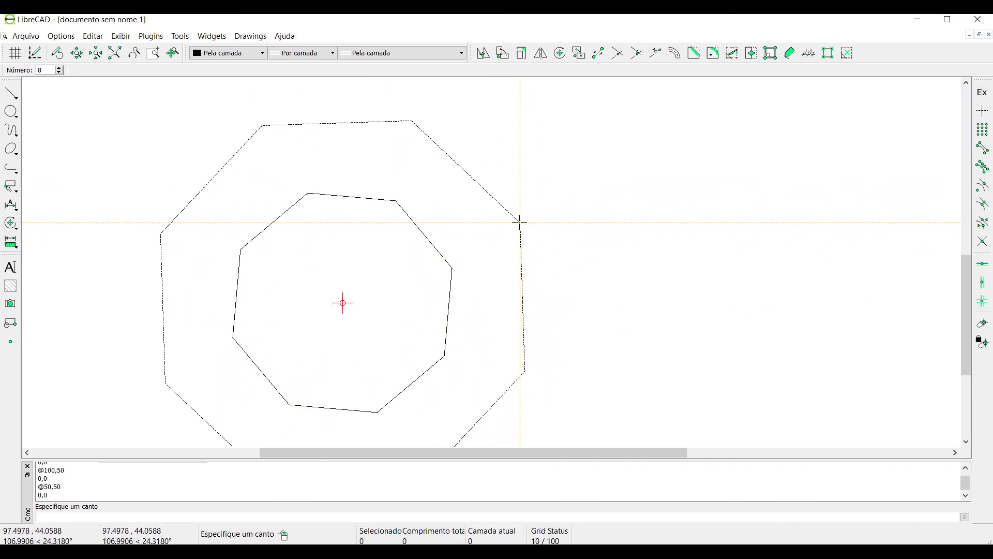
pyautogui.click(478, 248)
pyautogui.click(516, 208)
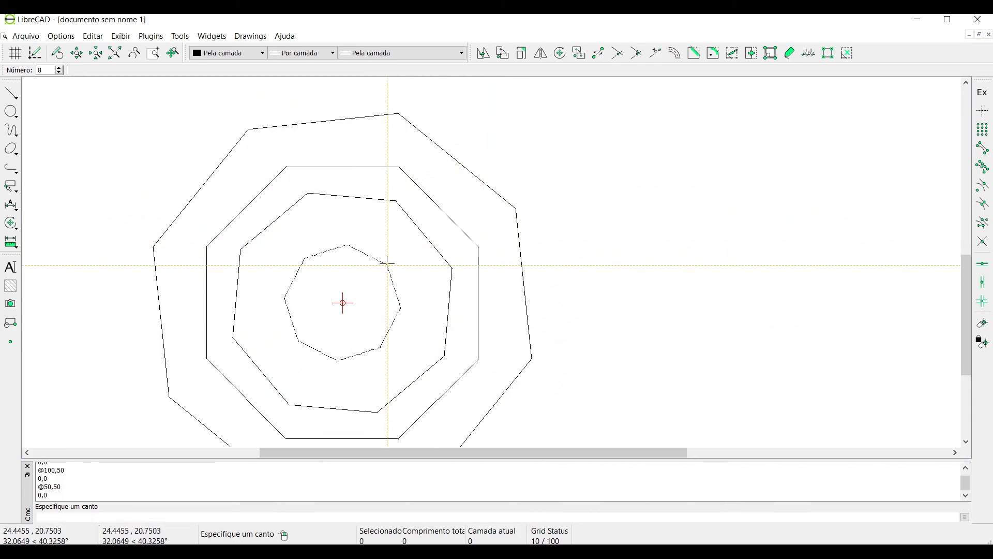
pyautogui.click(409, 250)
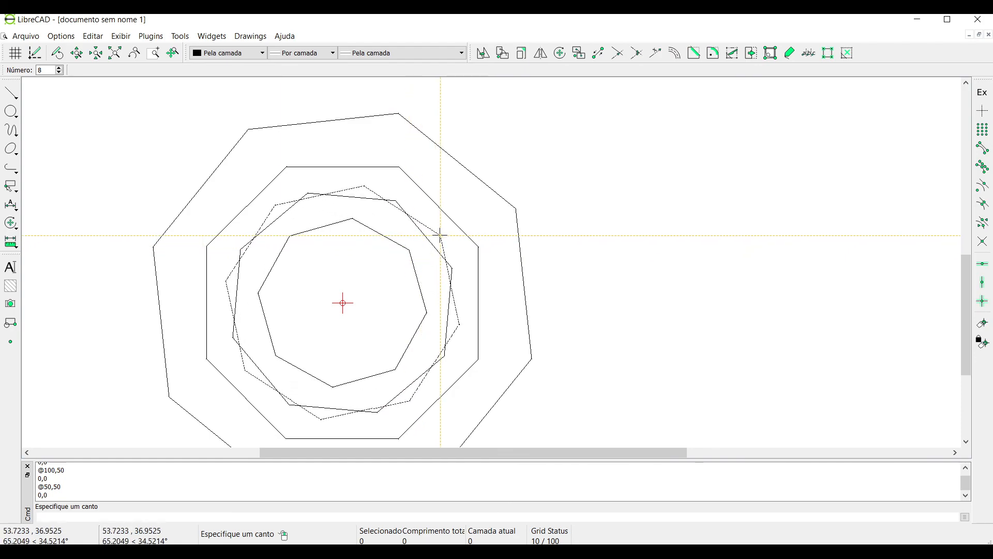
pyautogui.rightClick(468, 225)
pyautogui.rightClick(573, 219)
# Step: Select several groups of sides across the concentric octagons to examine whether the sides are separate segments
pyautogui.scroll(-3, 336, 235)
pyautogui.scroll(3, 383, 298)
pyautogui.moveTo(613, 163); pyautogui.dragTo(471, 242)
pyautogui.rightClick(757, 395)
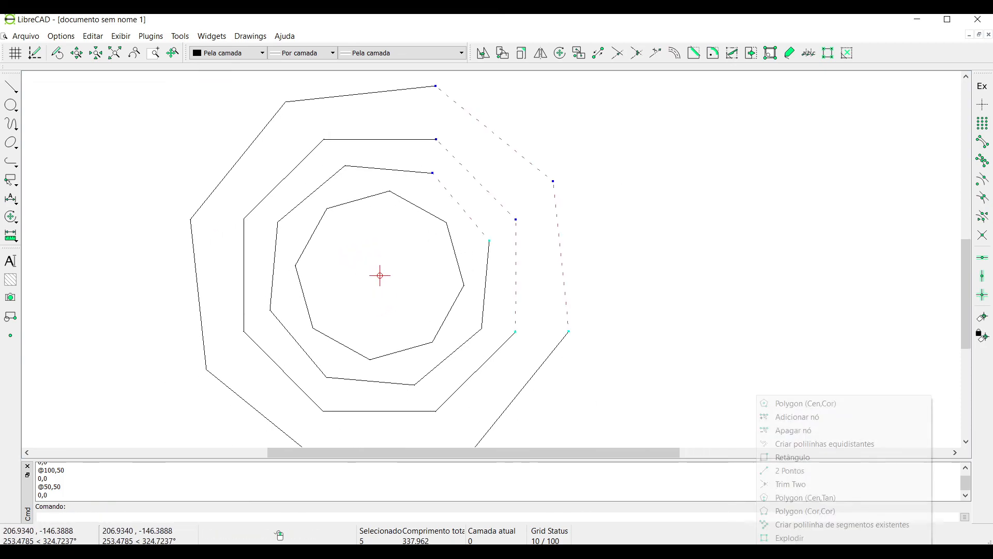
pyautogui.click(800, 526)
pyautogui.scroll(-3, 158, 232)
pyautogui.moveTo(547, 132); pyautogui.dragTo(459, 185)
pyautogui.moveTo(583, 256); pyautogui.dragTo(496, 275)
pyautogui.moveTo(543, 329); pyautogui.dragTo(482, 344)
pyautogui.press('Escape')
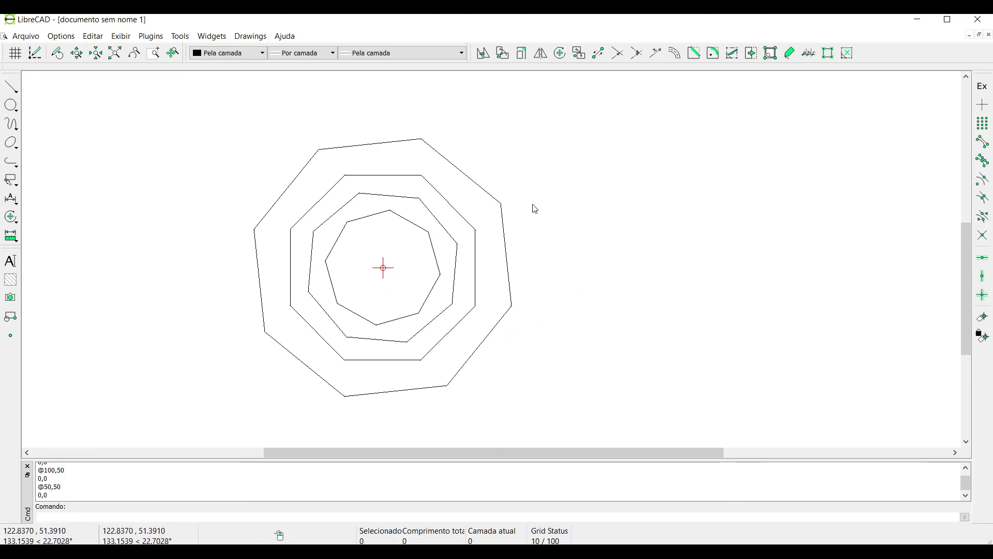
pyautogui.moveTo(522, 172); pyautogui.dragTo(450, 261)
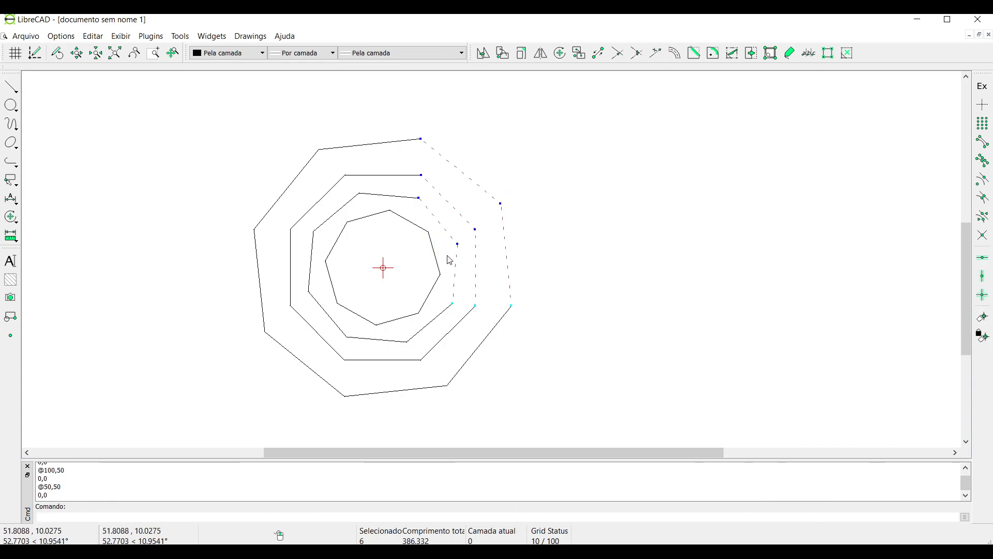
pyautogui.moveTo(472, 108); pyautogui.dragTo(256, 205)
pyautogui.moveTo(330, 201); pyautogui.dragTo(311, 242)
# Step: Clear the partial selection and delete all the concentric octagons
pyautogui.press('Escape')
pyautogui.press('Escape')
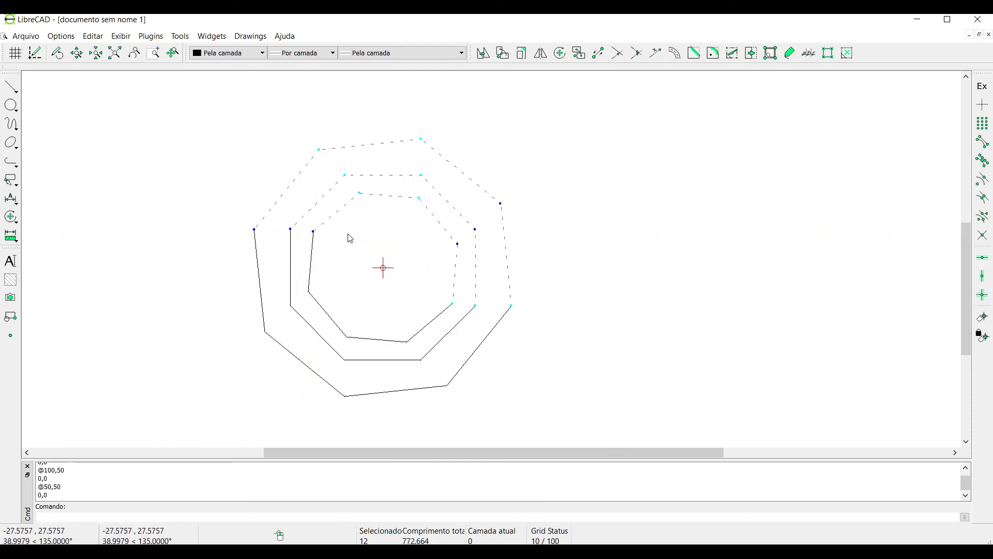
pyautogui.moveTo(199, 117); pyautogui.dragTo(579, 428)
pyautogui.press('Delete')
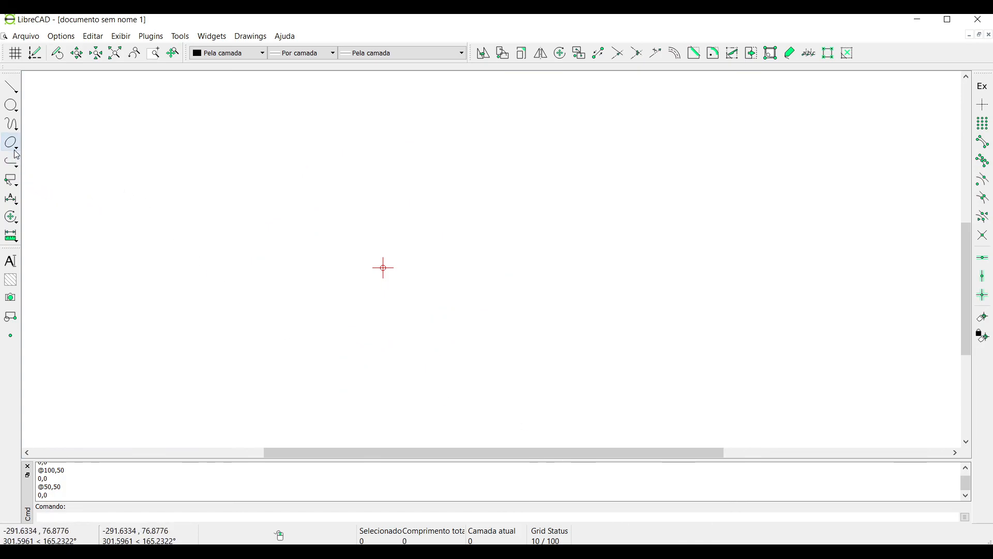
# Step: Draw an 8-sided center-and-tangent polygon centered at 0,0, with its tangent point about 39.7 units away, using the horizontal restriction
pyautogui.click(11, 87)
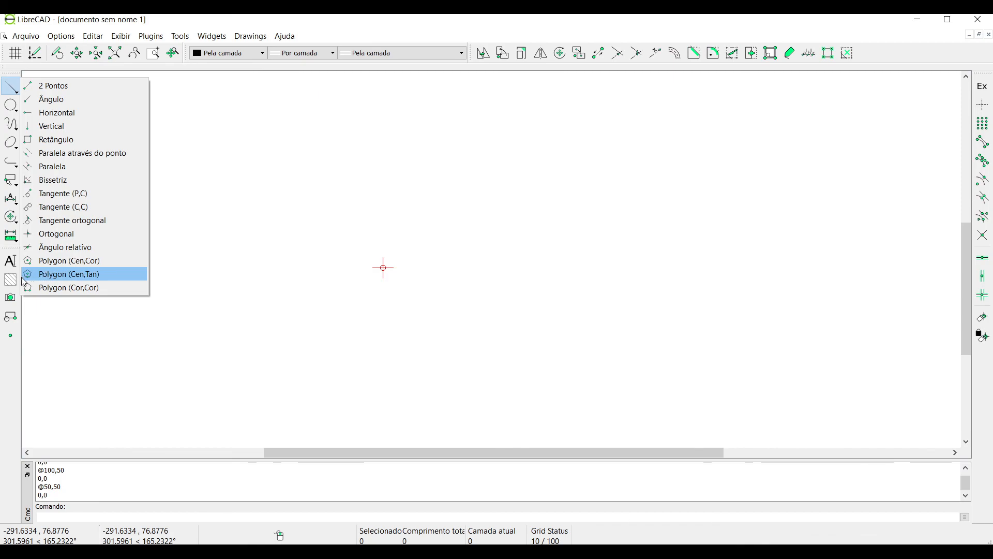
pyautogui.click(55, 275)
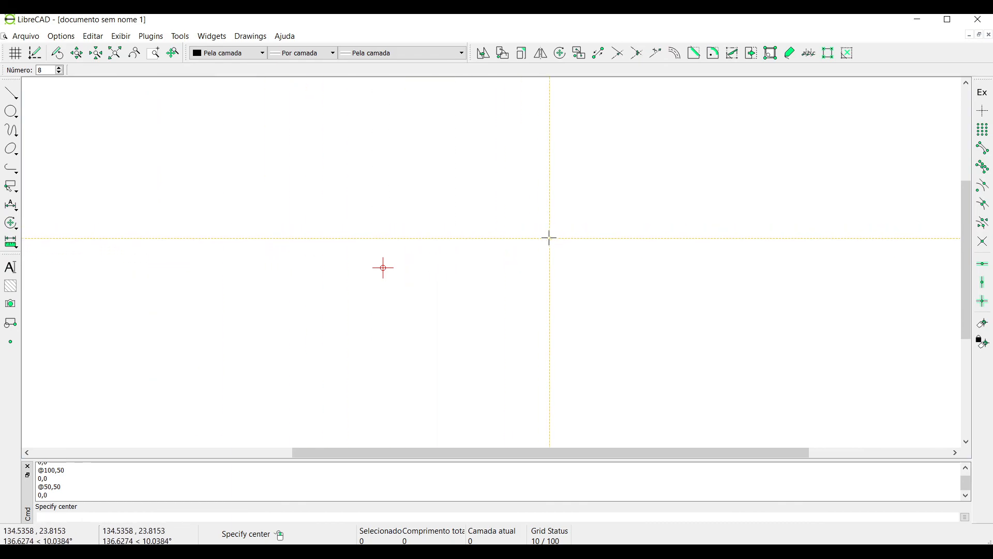
pyautogui.write('0,0')
pyautogui.press('Return')
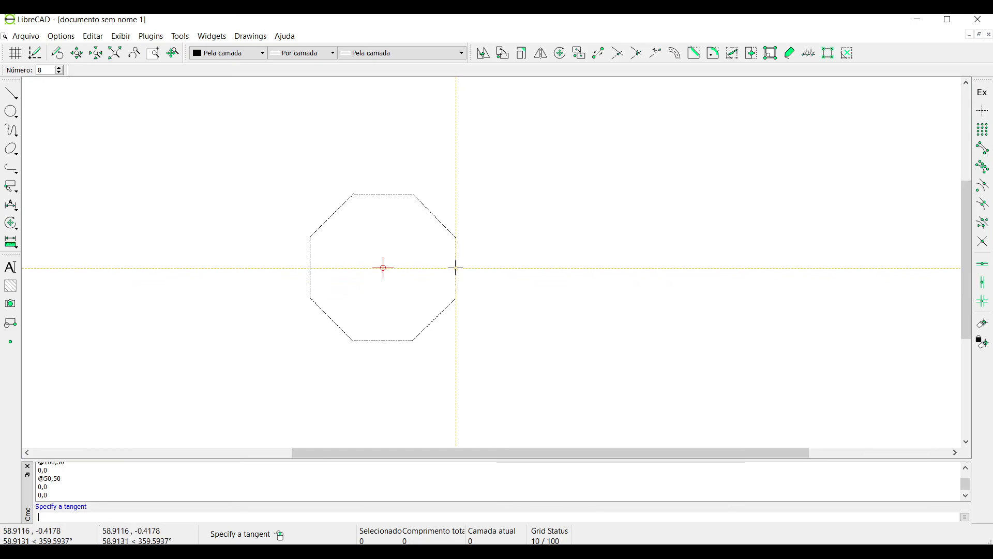
pyautogui.click(983, 264)
pyautogui.click(433, 268)
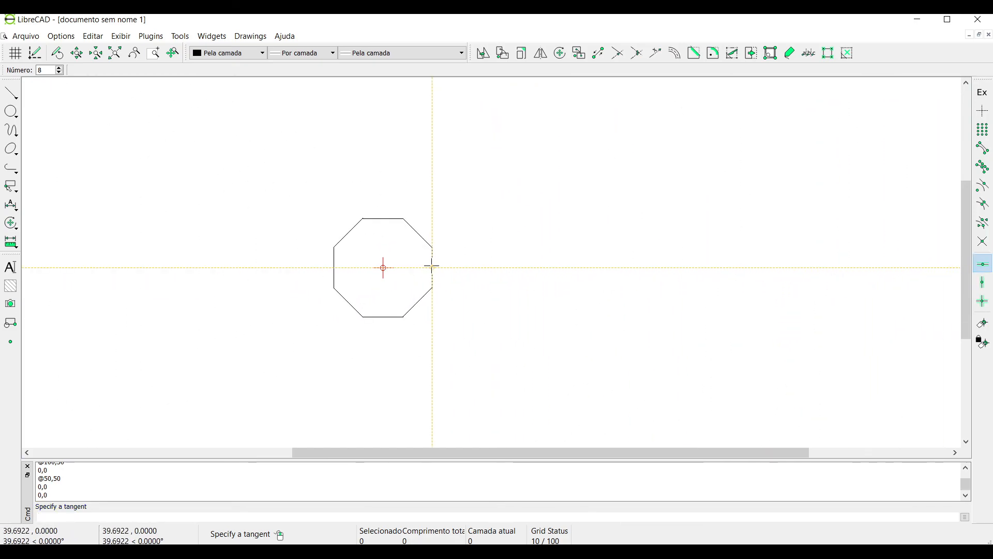
pyautogui.press('Escape')
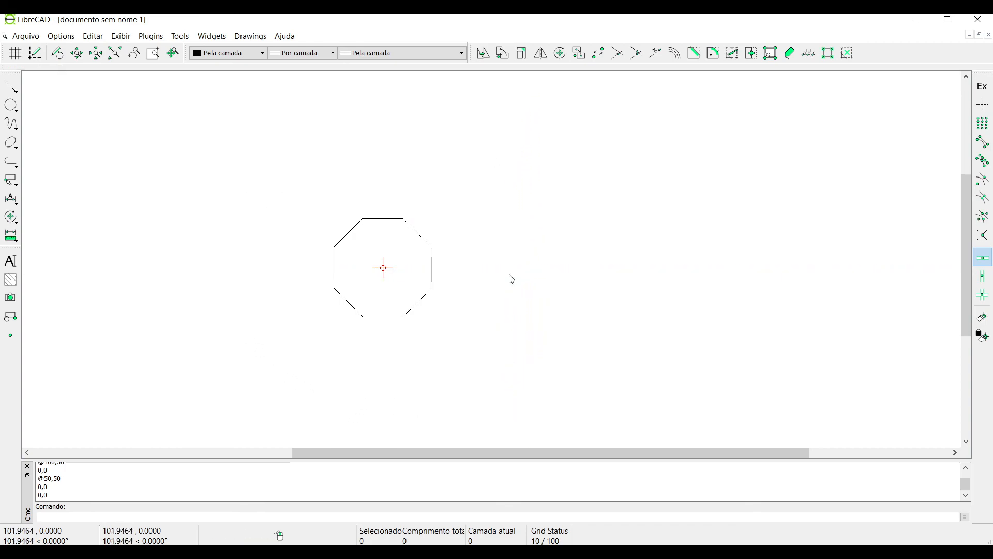
# Step: Select different groups of the single octagon's sides one after another to examine how its sides are built
pyautogui.moveTo(549, 164); pyautogui.dragTo(427, 288)
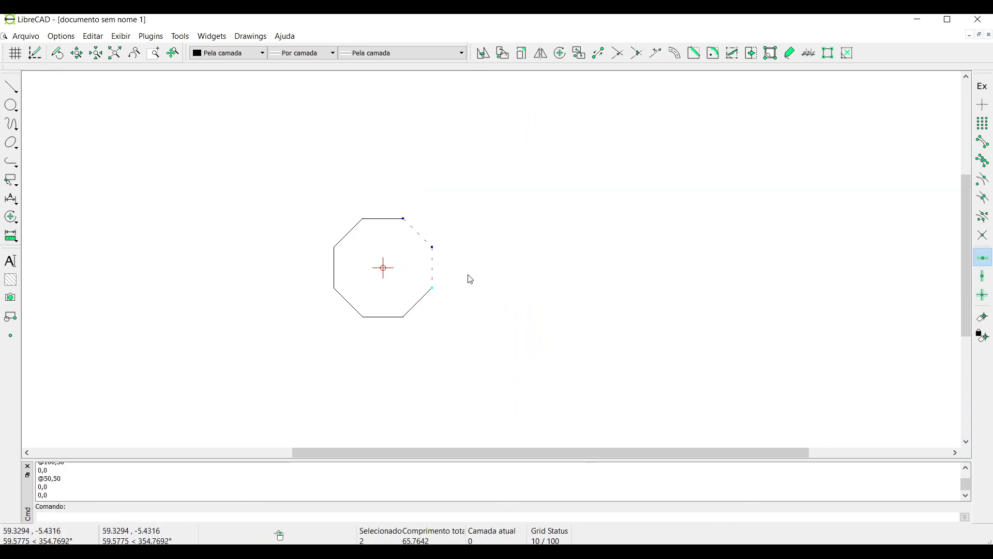
pyautogui.press('Escape')
pyautogui.moveTo(438, 165); pyautogui.dragTo(301, 242)
pyautogui.press('Escape')
pyautogui.moveTo(472, 281); pyautogui.dragTo(413, 325)
pyautogui.press('Escape')
pyautogui.moveTo(474, 317); pyautogui.dragTo(343, 352)
pyautogui.press('Escape')
pyautogui.moveTo(357, 174); pyautogui.dragTo(315, 288)
pyautogui.press('Escape')
pyautogui.moveTo(351, 174); pyautogui.dragTo(311, 346)
pyautogui.press('Escape')
pyautogui.moveTo(463, 183); pyautogui.dragTo(321, 251)
pyautogui.press('Escape')
pyautogui.moveTo(472, 281); pyautogui.dragTo(385, 342)
pyautogui.press('Escape')
pyautogui.moveTo(475, 308); pyautogui.dragTo(292, 345)
pyautogui.press('Escape')
pyautogui.moveTo(366, 172); pyautogui.dragTo(305, 342)
pyautogui.press('Escape')
pyautogui.moveTo(500, 201); pyautogui.dragTo(412, 339)
pyautogui.press('Escape')
pyautogui.moveTo(452, 174); pyautogui.dragTo(306, 239)
pyautogui.press('Escape')
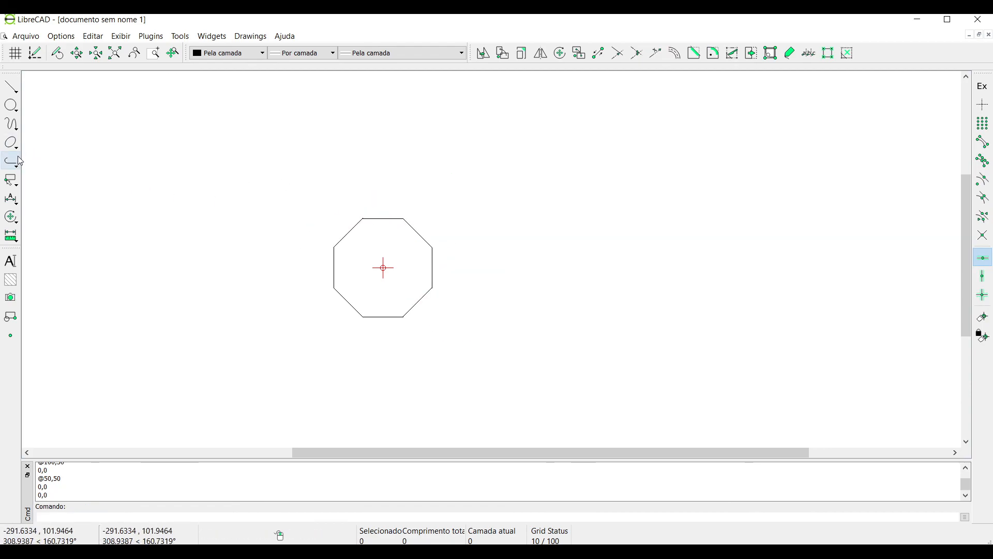
# Step: Convert all the octagon's sides into one polyline created from existing segments
pyautogui.moveTo(285, 160); pyautogui.dragTo(533, 378)
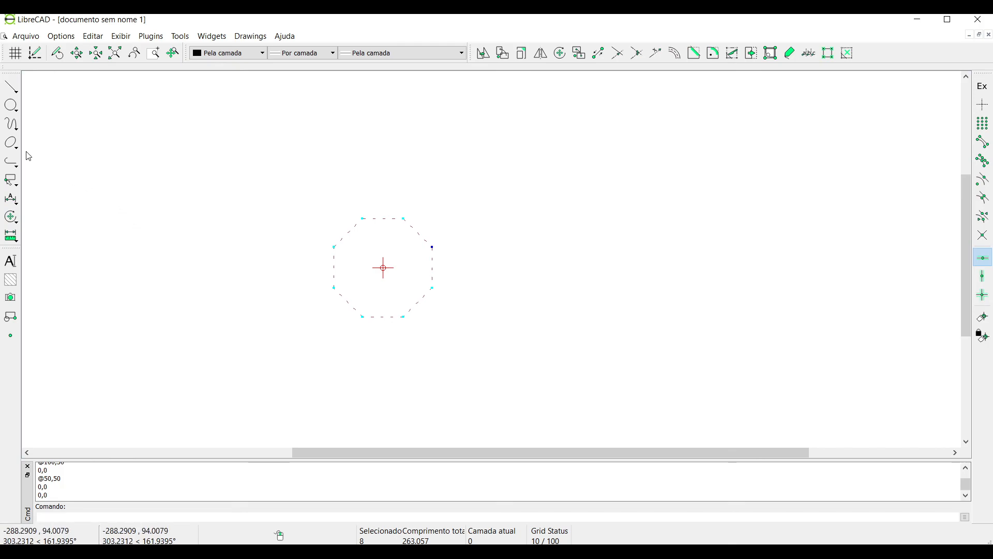
pyautogui.click(19, 165)
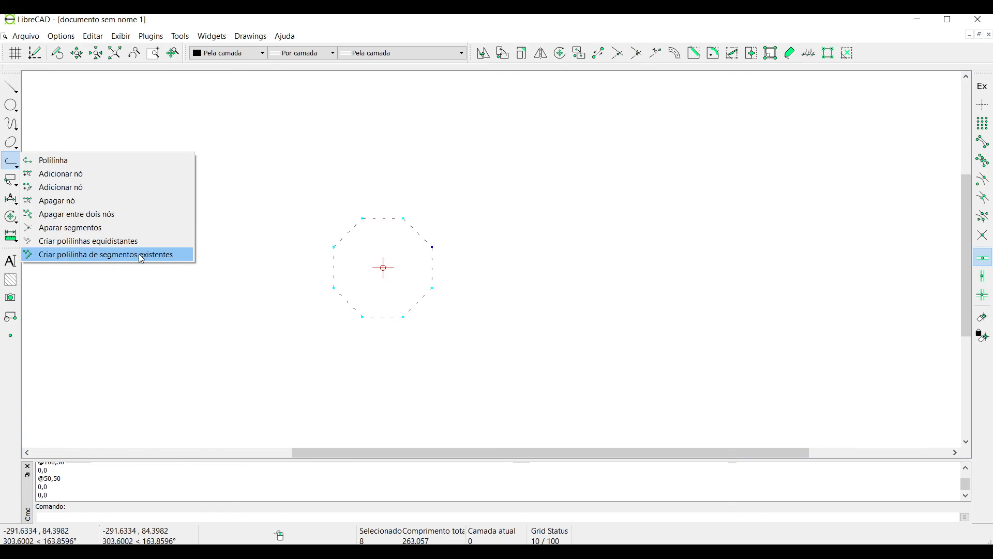
pyautogui.click(103, 259)
pyautogui.click(417, 233)
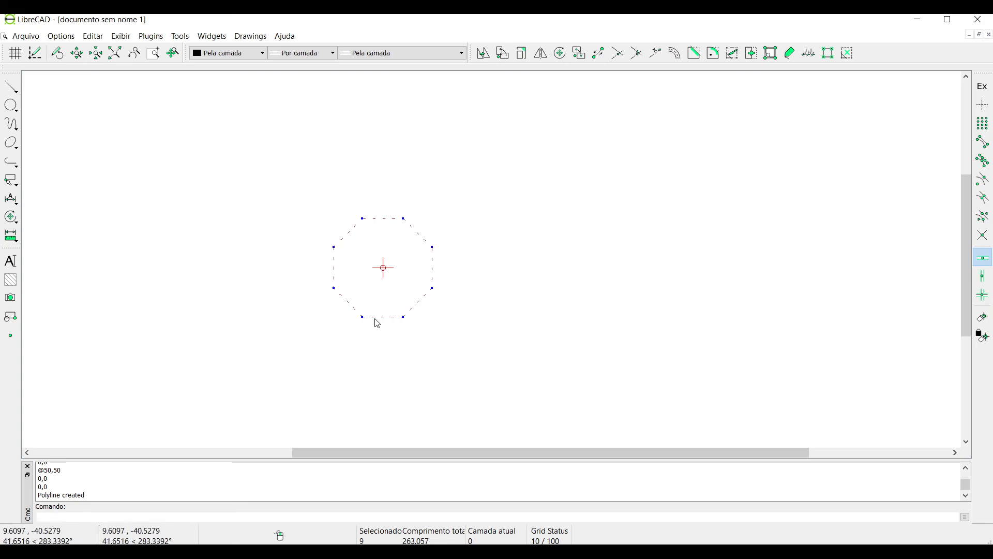
# Step: Delete the node at the right end of the octagon polyline's upper edge, using snap on entity
pyautogui.click(16, 164)
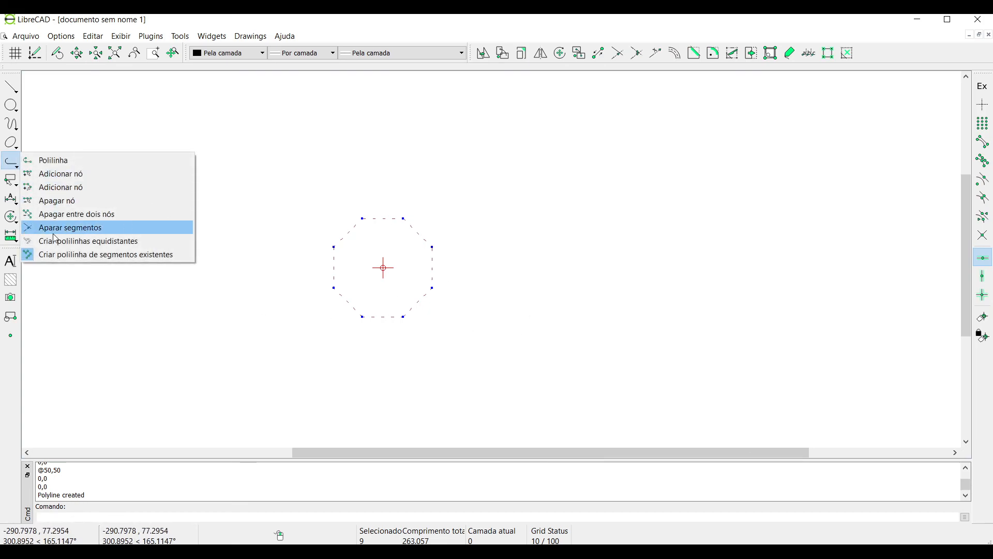
pyautogui.click(61, 201)
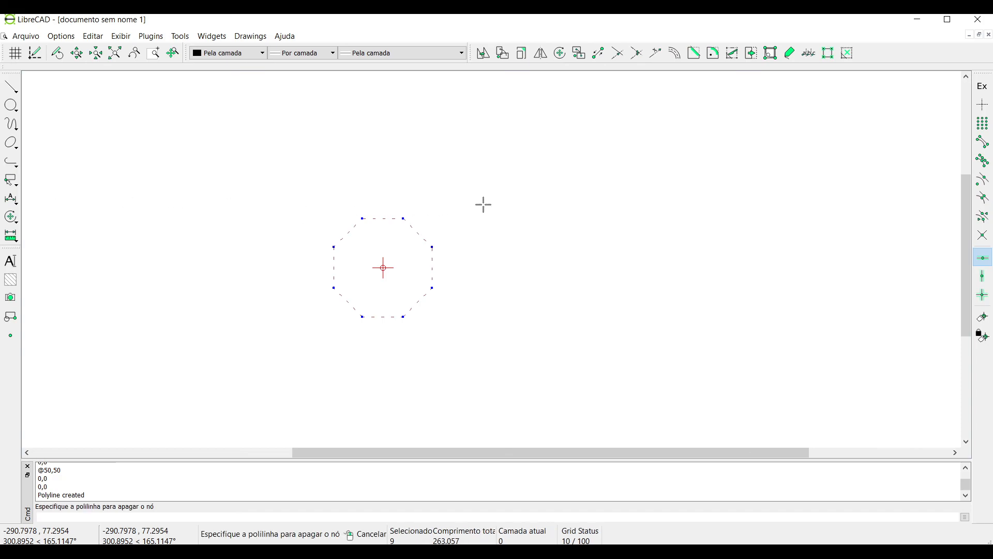
pyautogui.click(986, 162)
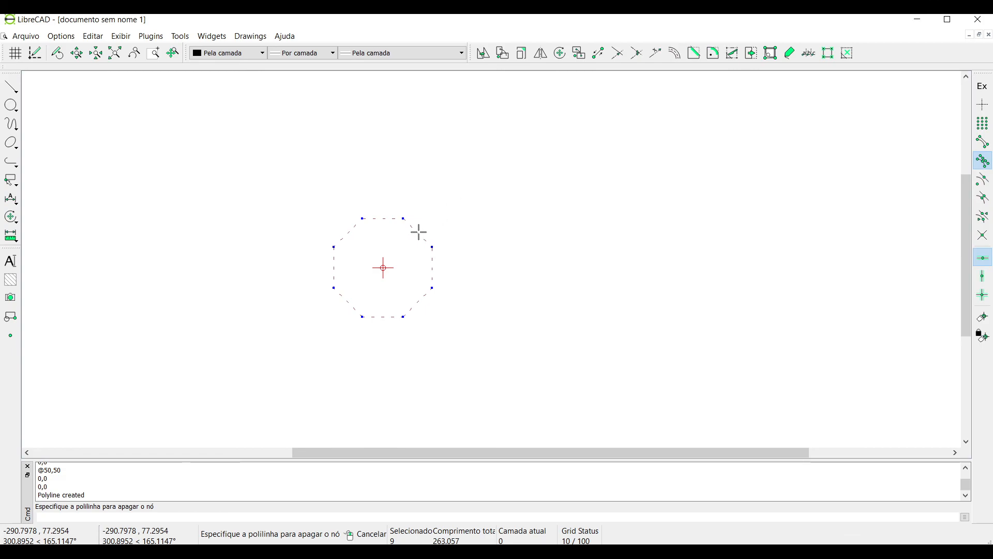
pyautogui.click(414, 230)
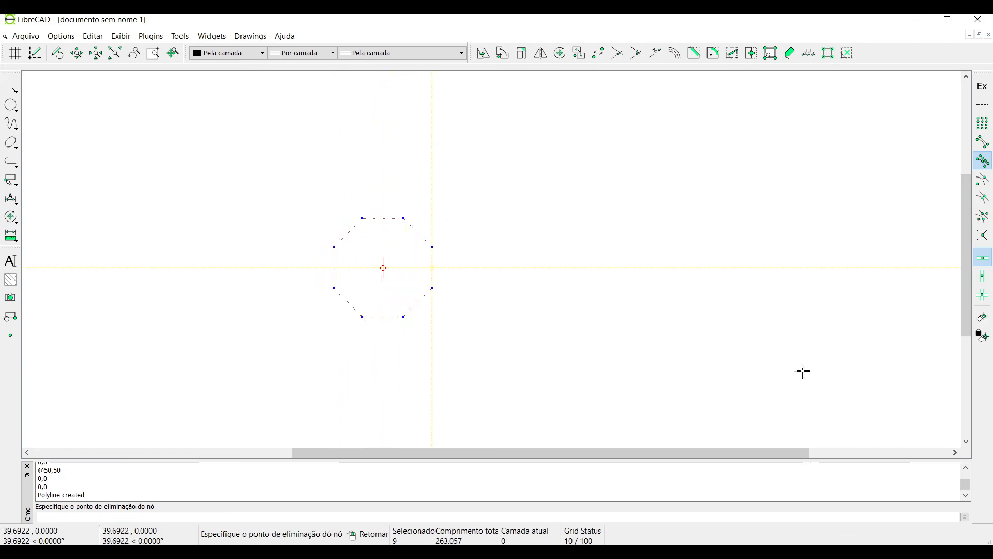
pyautogui.click(405, 217)
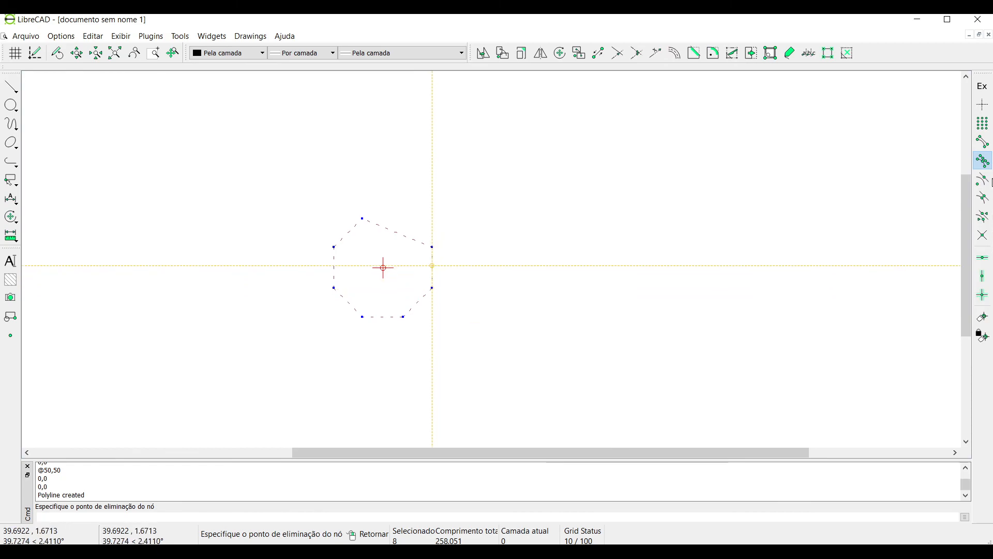
# Step: Delete the node at the left end of the polyline's lower edge, using intersection snap instead of snap on entity
pyautogui.click(983, 235)
pyautogui.click(985, 161)
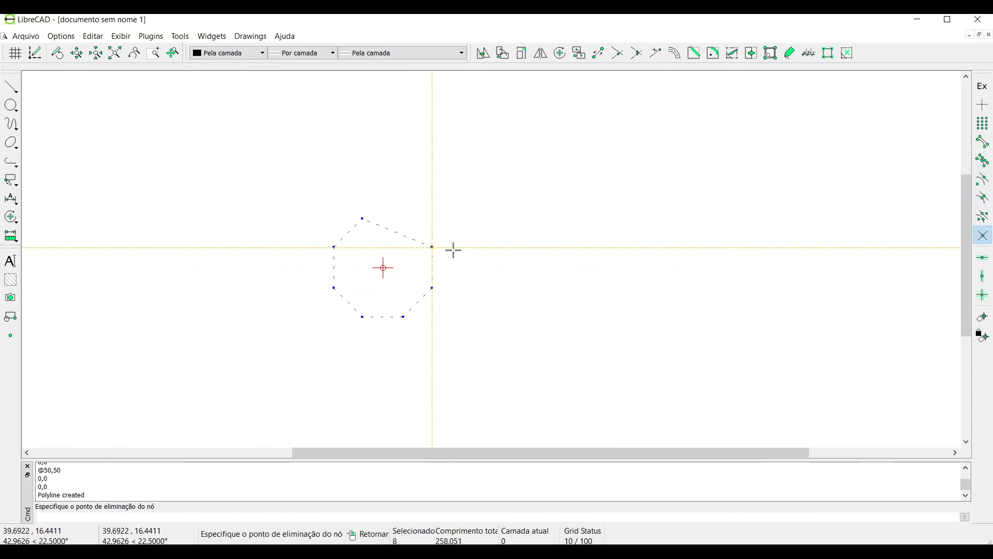
pyautogui.click(362, 317)
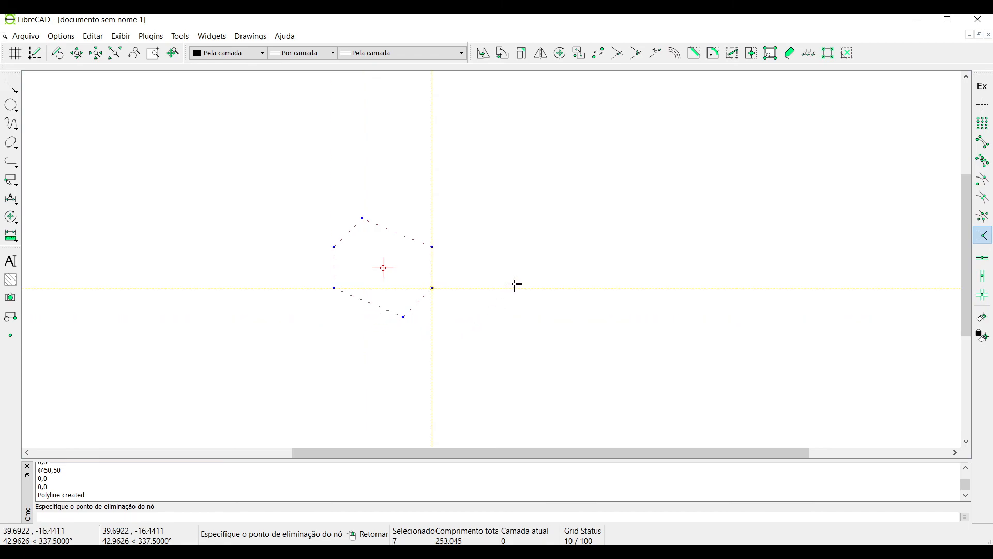
pyautogui.rightClick(511, 282)
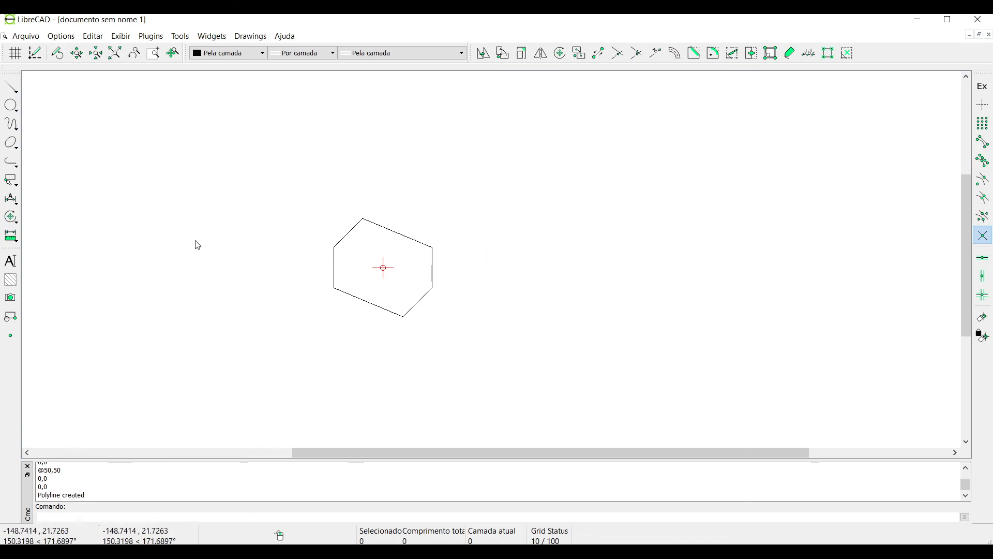
# Step: Delete the whole edited polyline
pyautogui.moveTo(268, 177); pyautogui.dragTo(548, 376)
pyautogui.press('Delete')
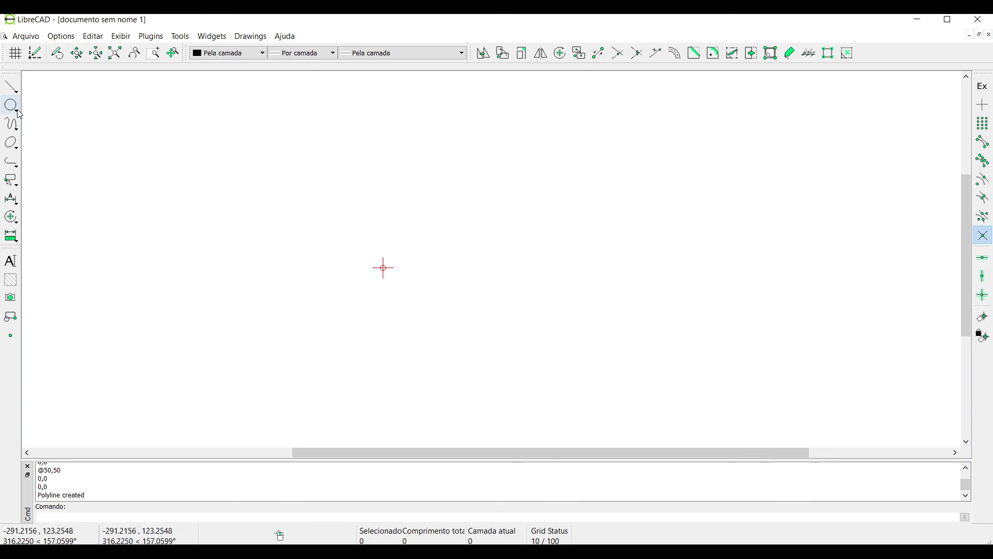
pyautogui.click(11, 87)
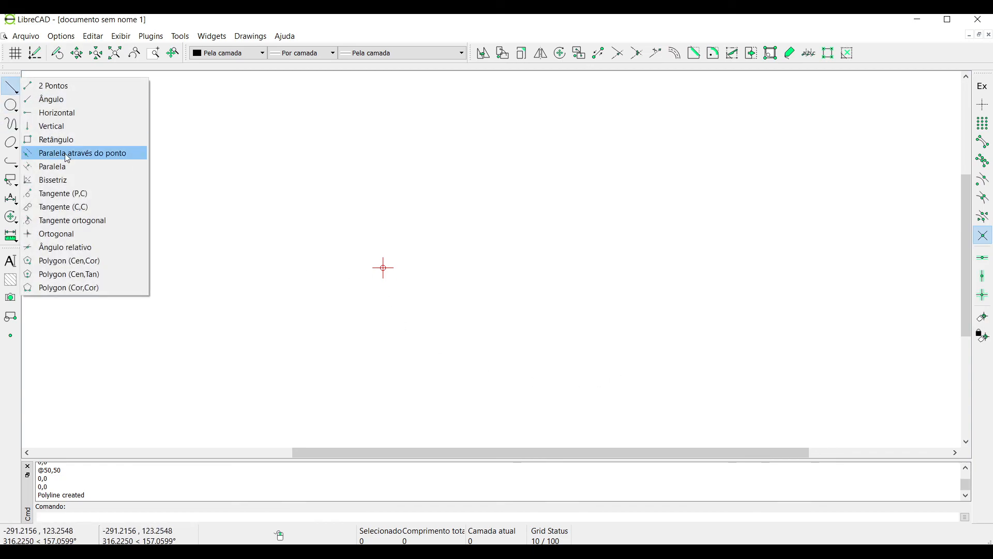
pyautogui.click(60, 289)
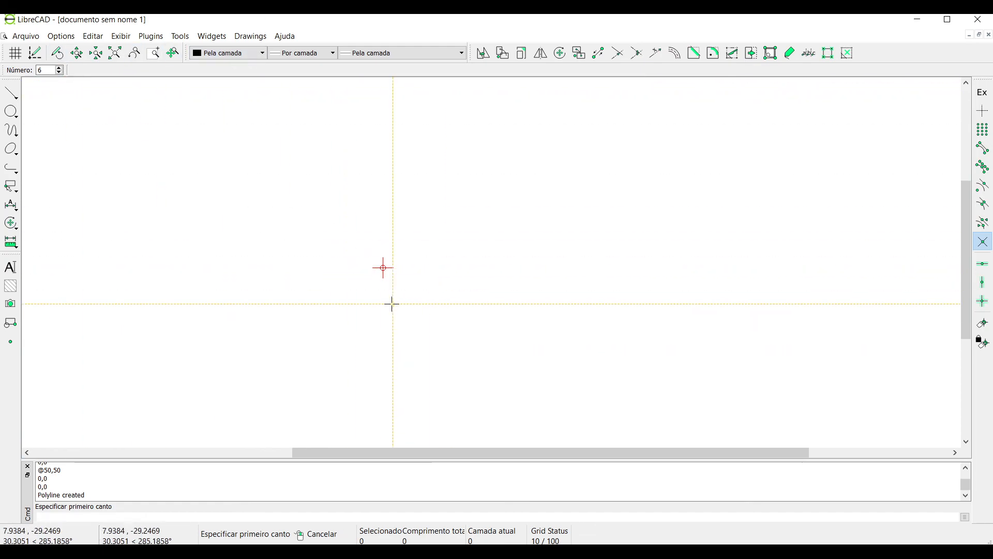
pyautogui.click(450, 280)
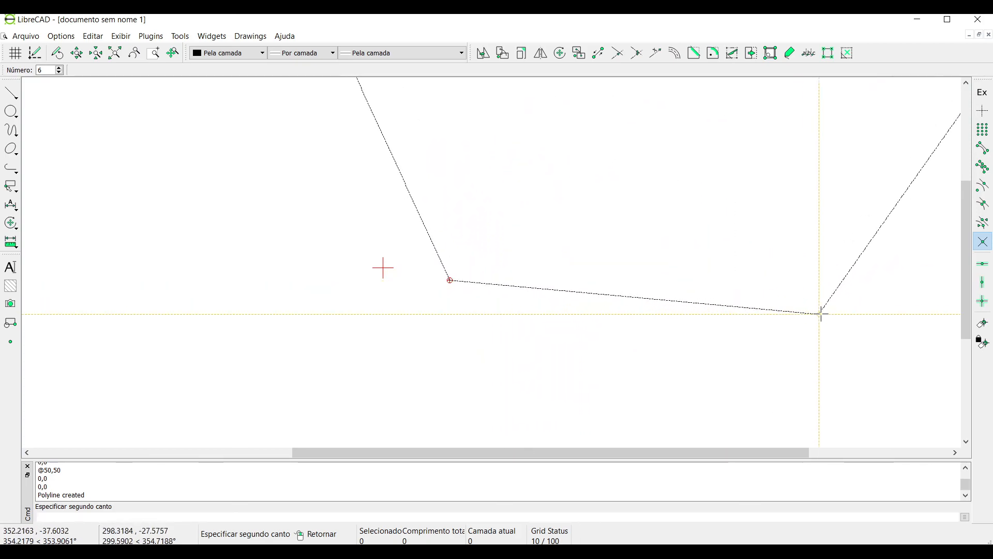
pyautogui.click(984, 267)
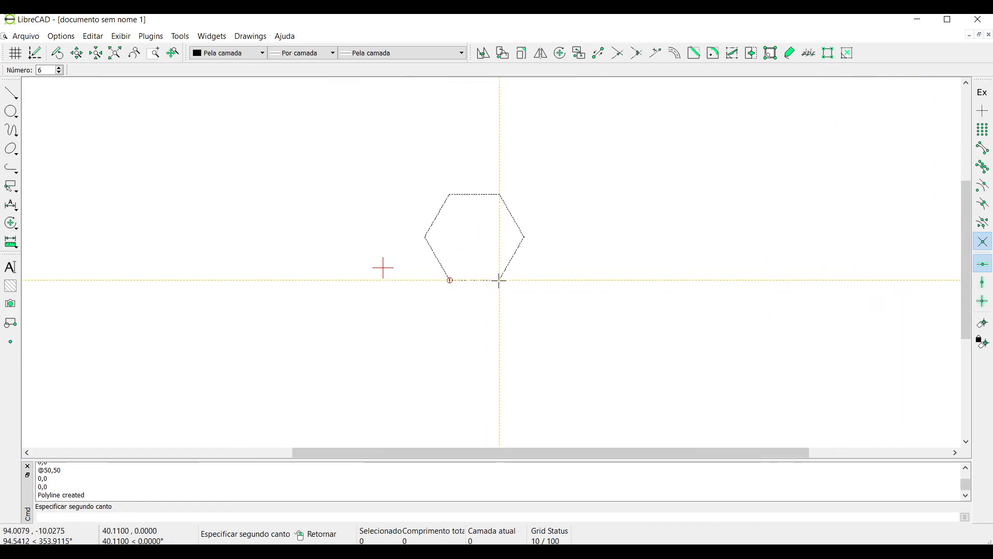
pyautogui.write('@')
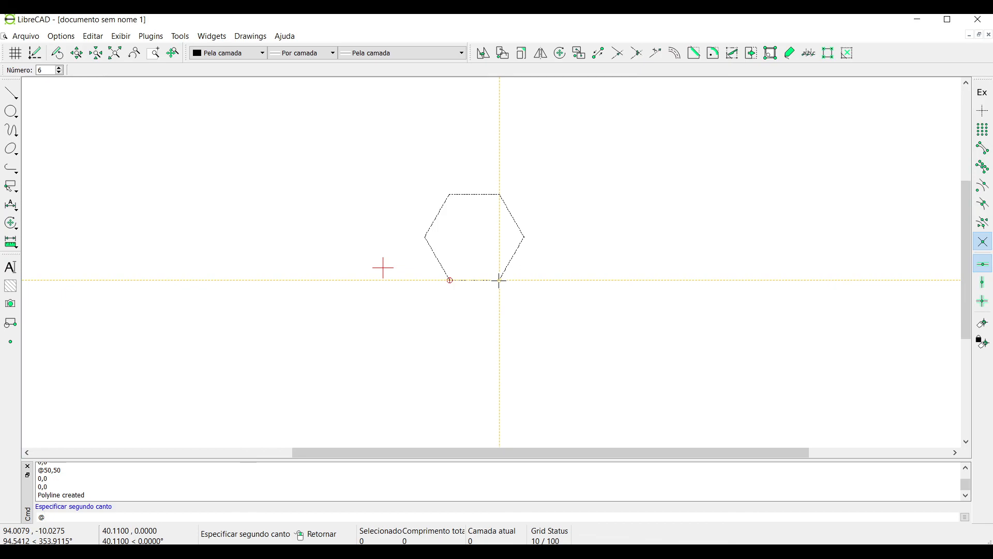
pyautogui.write('1')
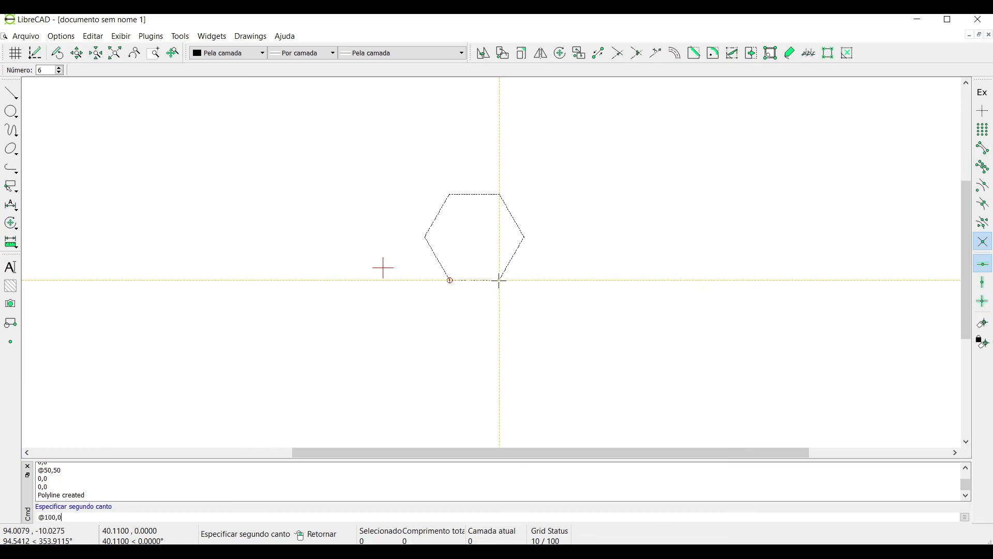
pyautogui.write('00,0')
pyautogui.press('Return')
pyautogui.scroll(-1, 455, 298)
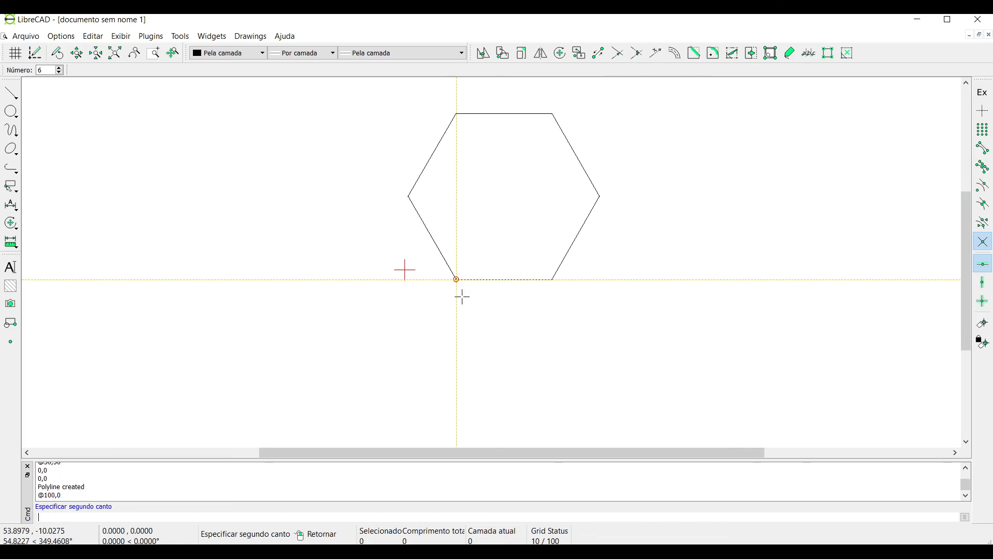
pyautogui.rightClick(564, 167)
pyautogui.scroll(-2, 524, 182)
pyautogui.scroll(1, 577, 120)
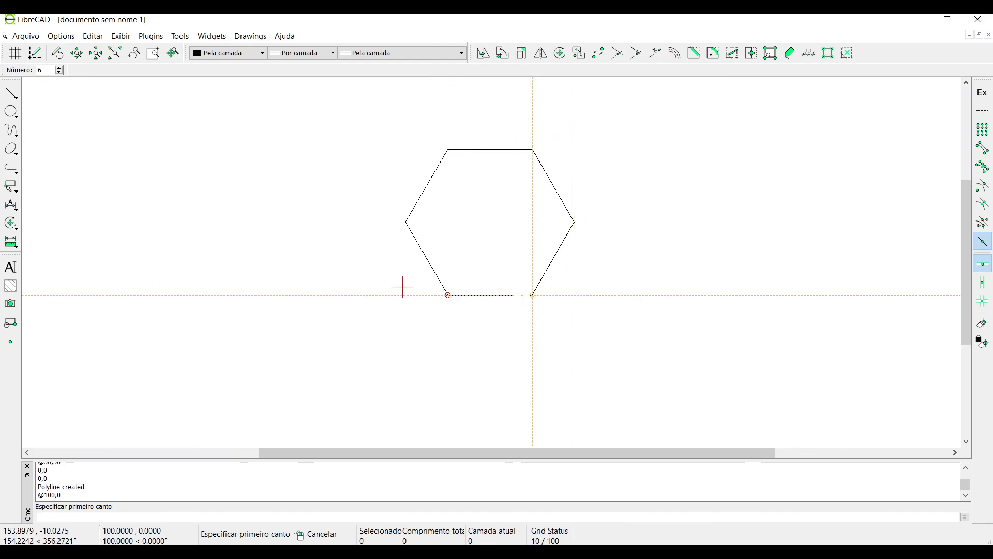
pyautogui.click(983, 264)
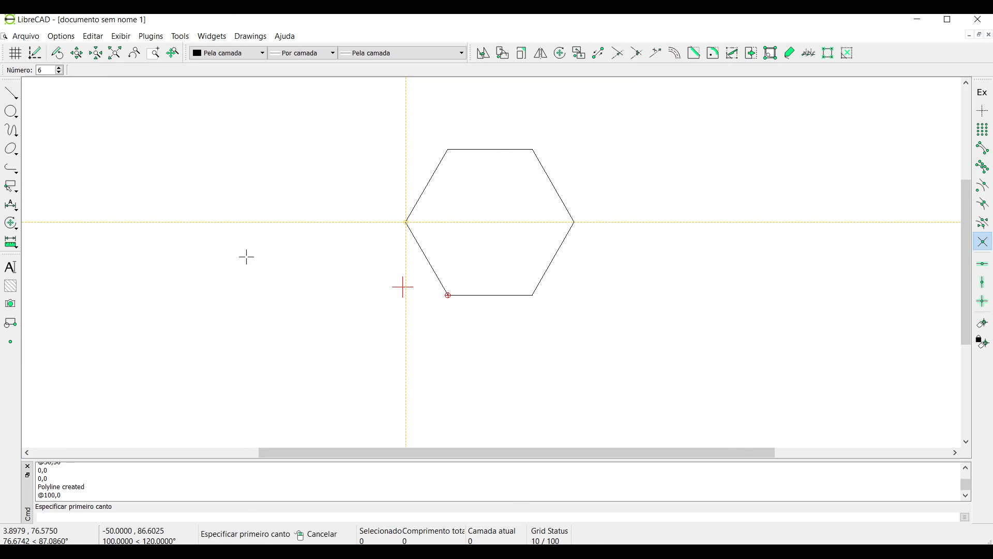
pyautogui.click(14, 100)
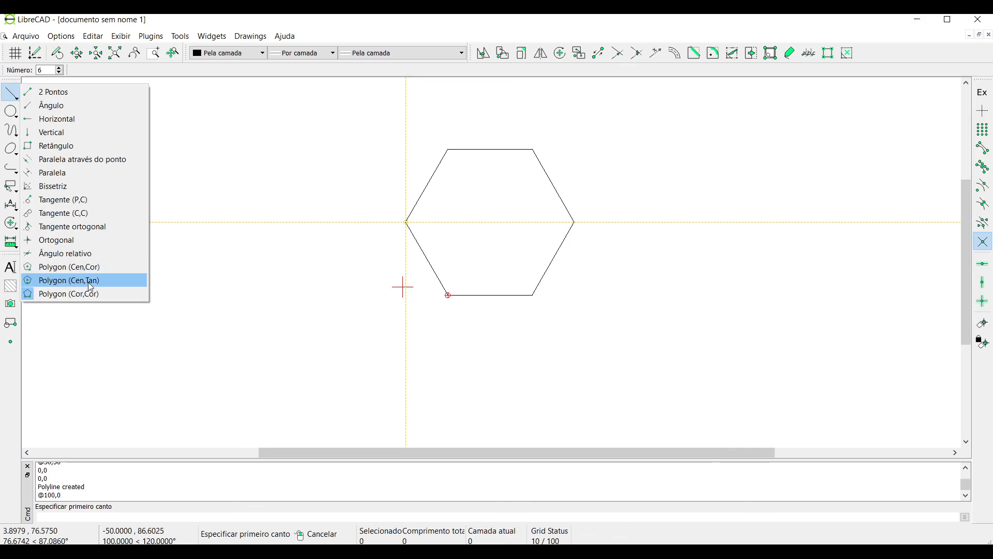
pyautogui.click(57, 282)
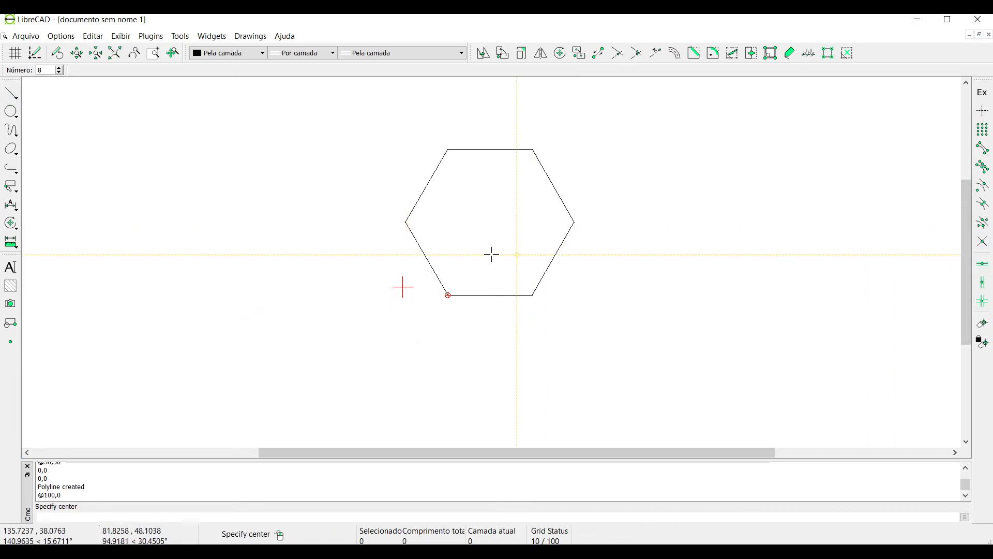
pyautogui.click(197, 221)
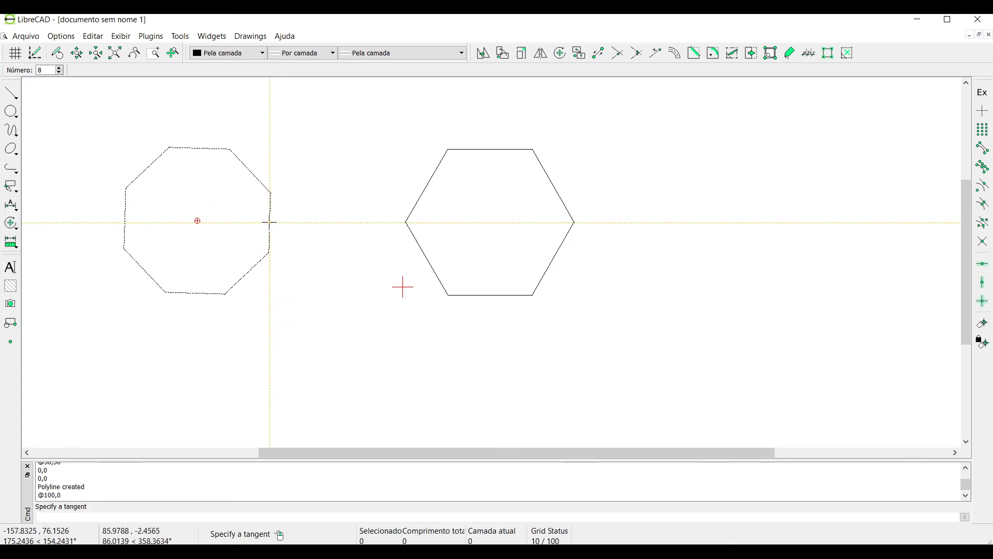
pyautogui.click(980, 260)
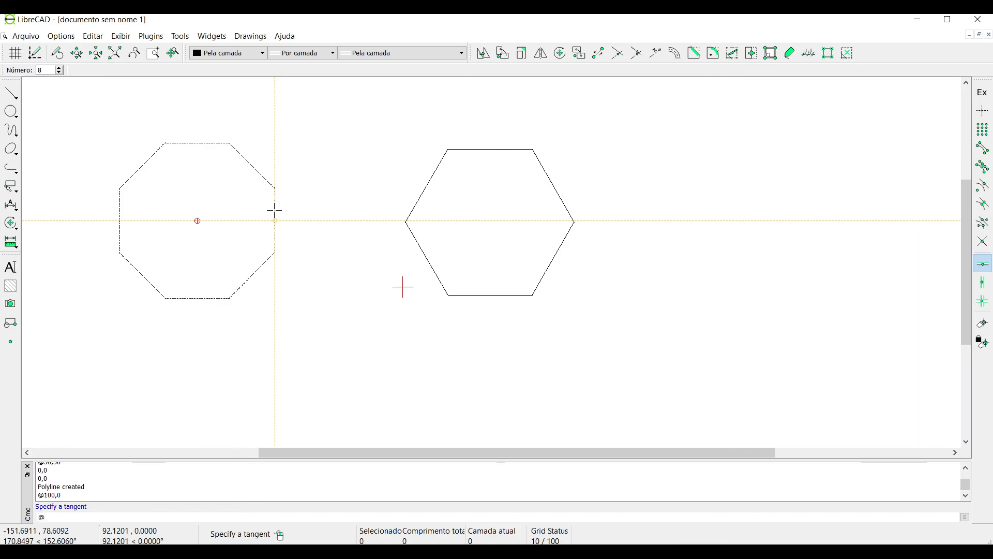
pyautogui.write('100,0')
pyautogui.press('Return')
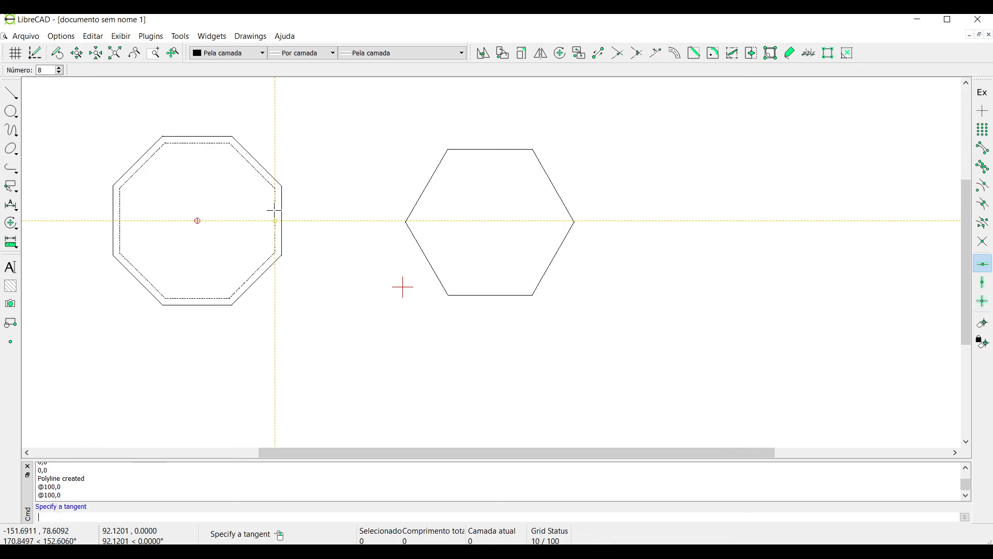
pyautogui.rightClick(327, 250)
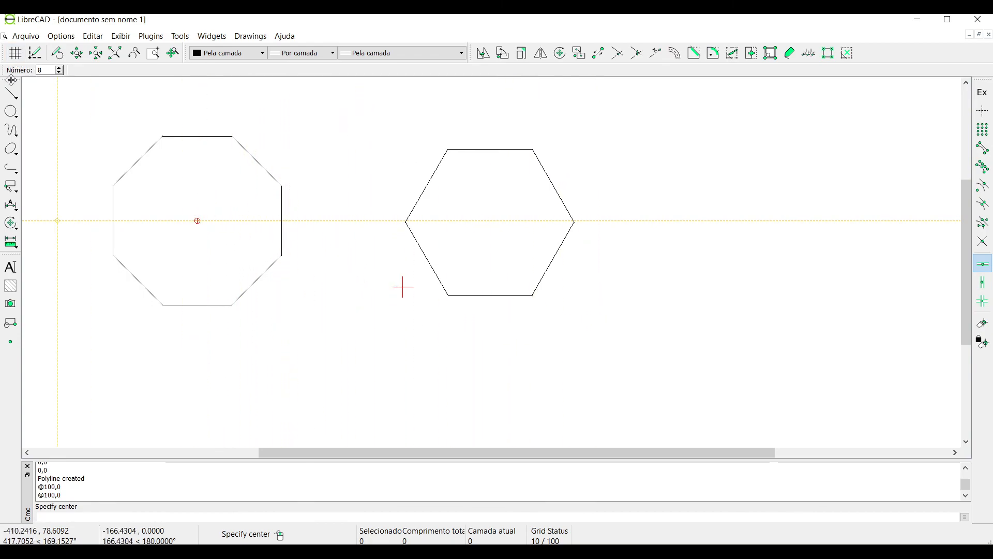
pyautogui.click(16, 101)
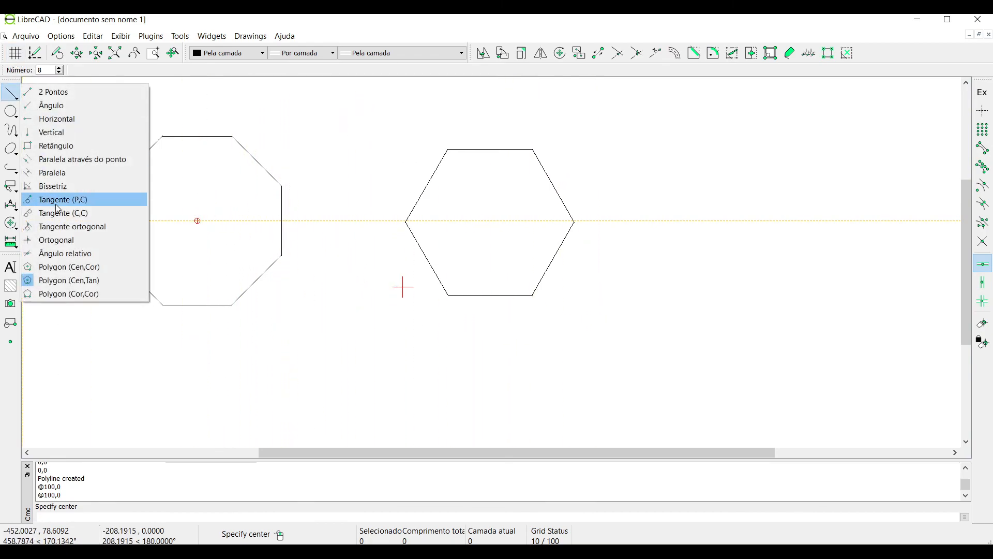
pyautogui.click(62, 268)
pyautogui.click(730, 221)
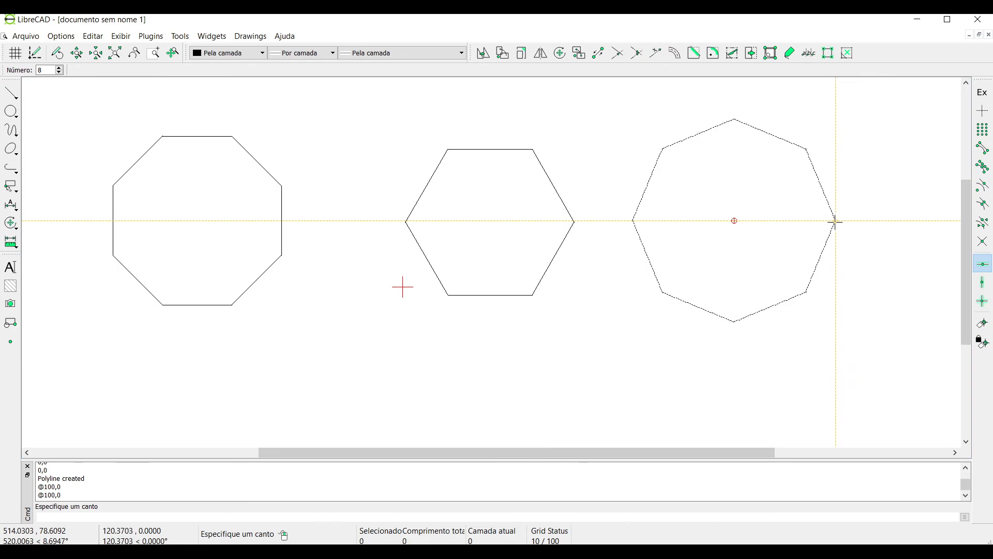
pyautogui.write('0,0')
pyautogui.press('Return')
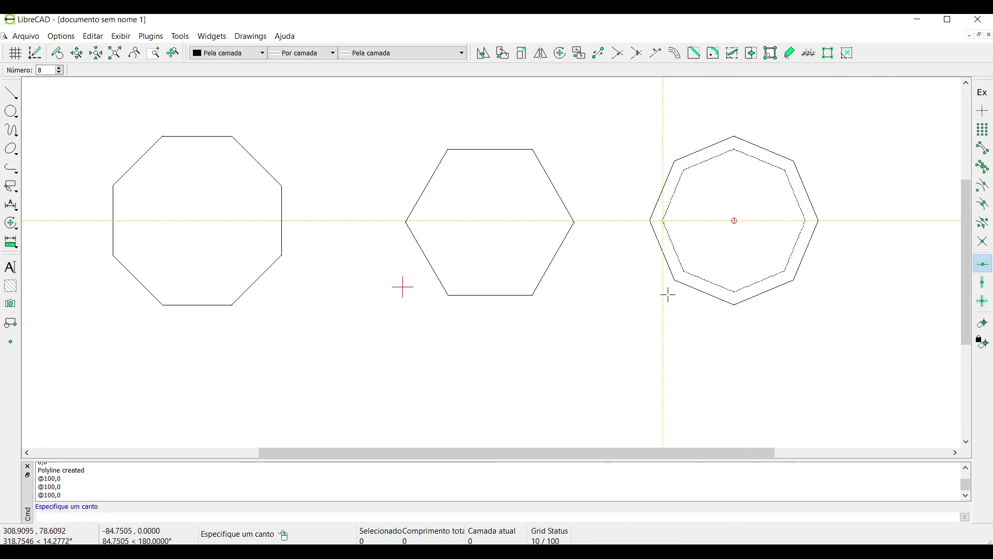